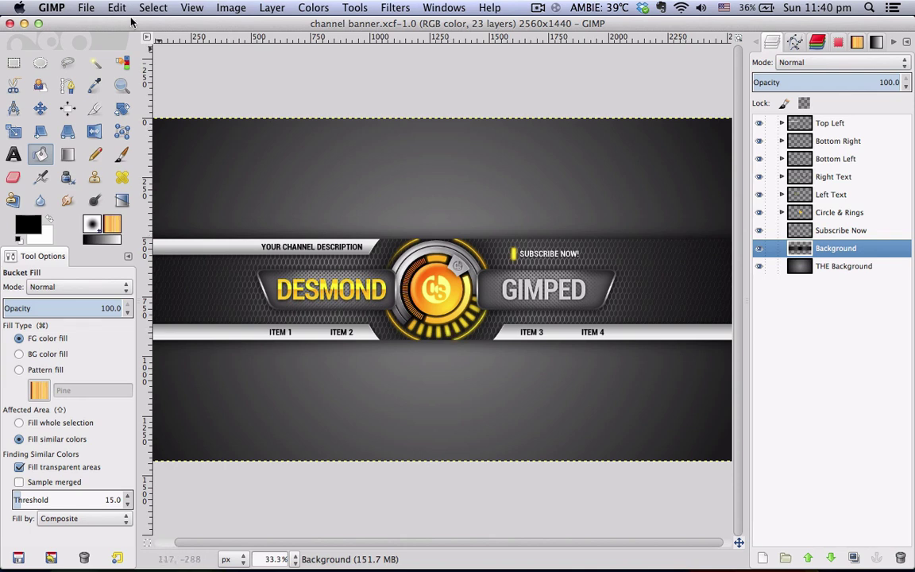
- Check which version of GIMP is installed
{"action": "left_click", "coordinate": [85, 8]}
{"action": "mouse_move", "coordinate": [51, 8]}
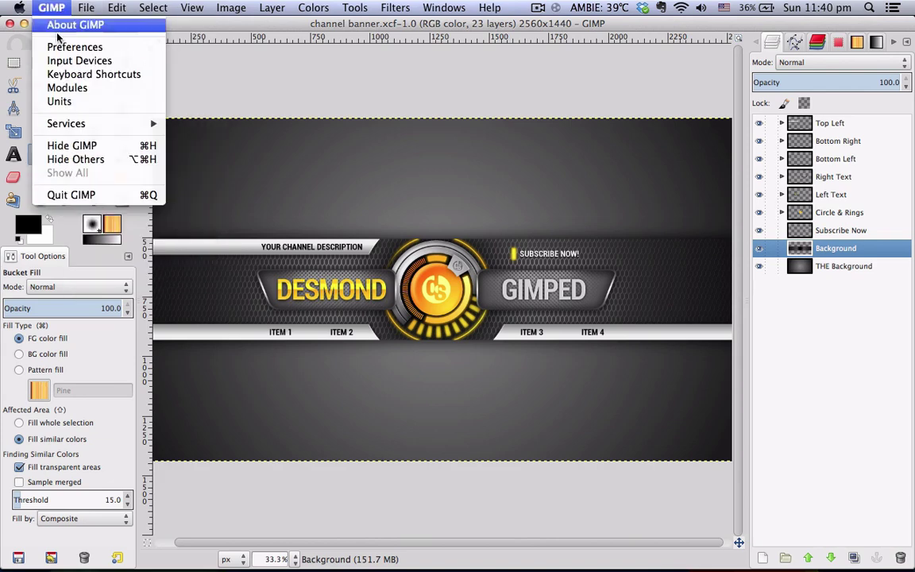
{"action": "left_click", "coordinate": [73, 25]}
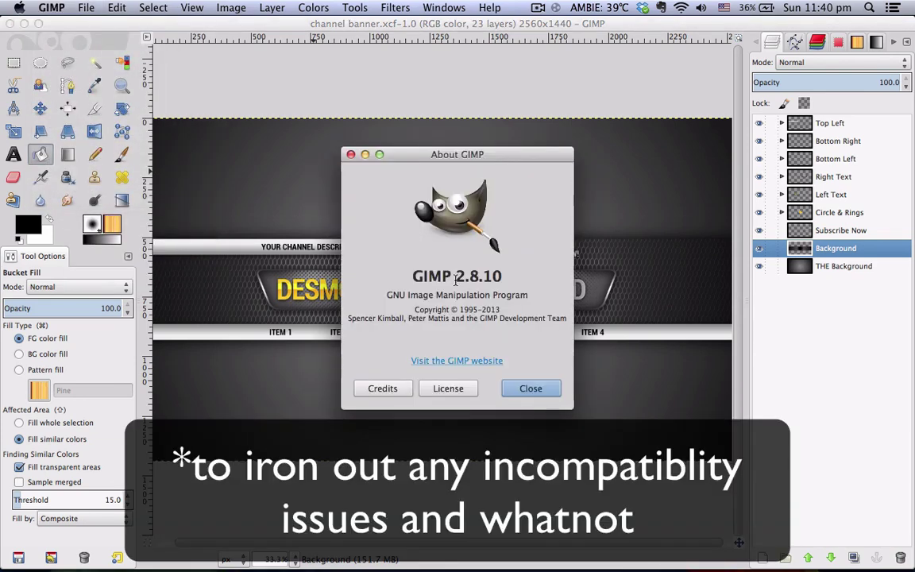
{"action": "left_click", "coordinate": [521, 389]}
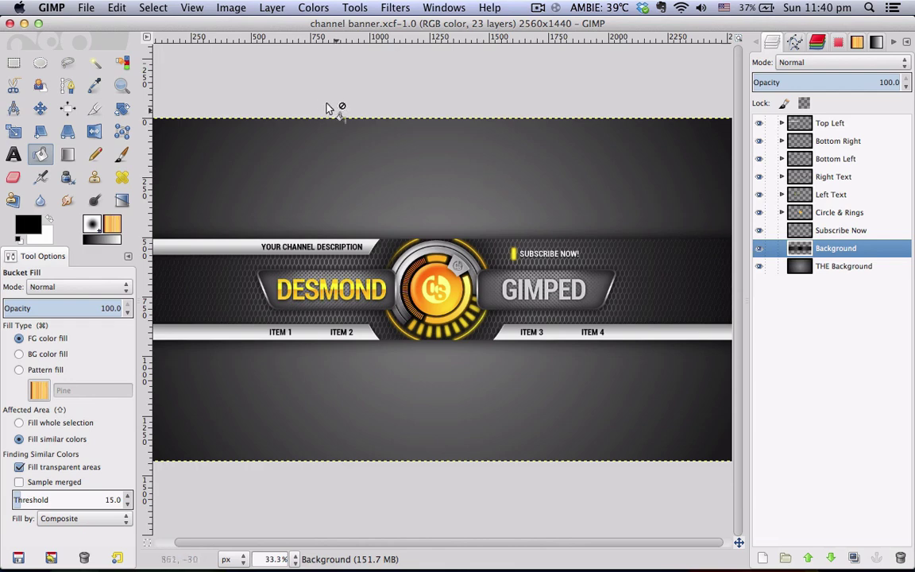
- Show the guides on the channel banner
{"action": "left_click", "coordinate": [191, 9]}
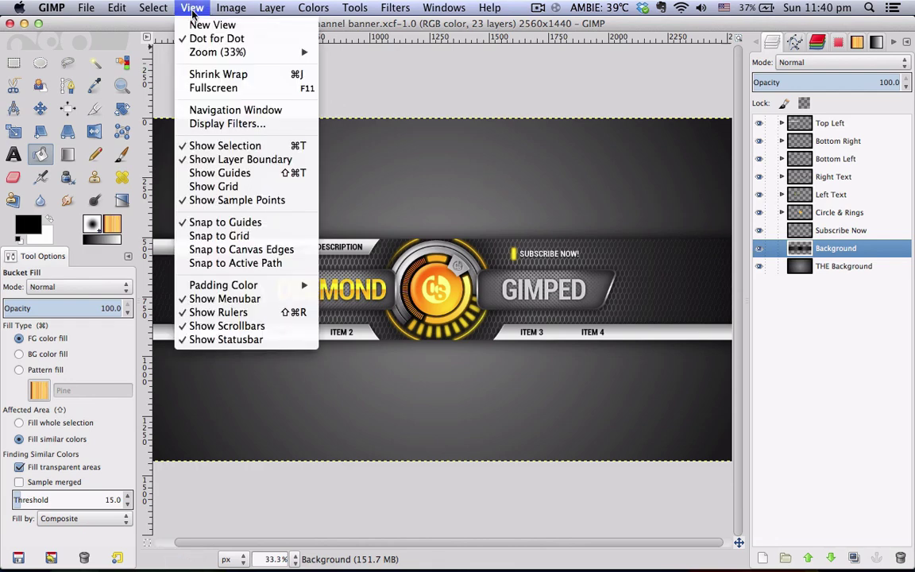
{"action": "left_click", "coordinate": [237, 176]}
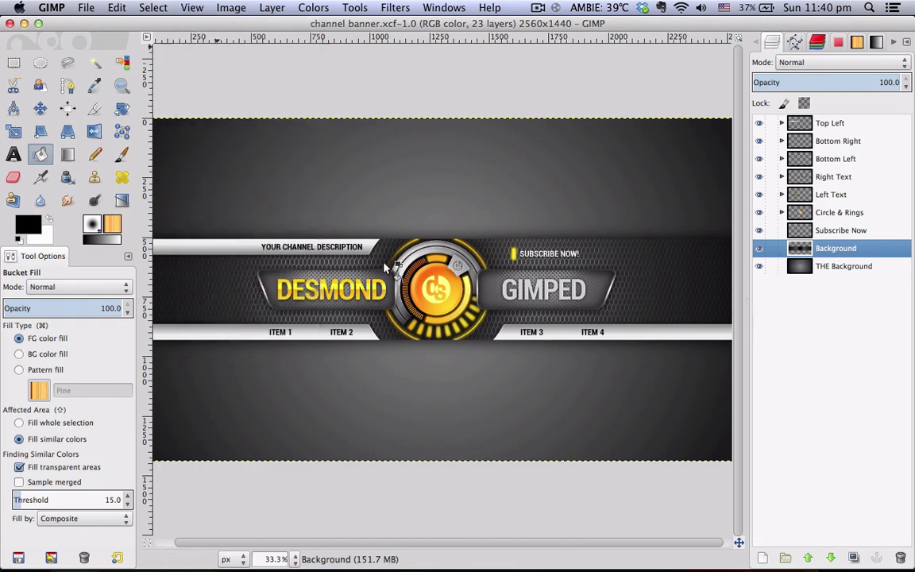
- Examine how the guides divide the banner, both across the whole canvas and around its central text and emblem
{"action": "key", "text": "minus"}
{"action": "key", "text": "minus"}
{"action": "key", "text": "minus"}
{"action": "key", "text": "plus"}
{"action": "key", "text": "plus"}
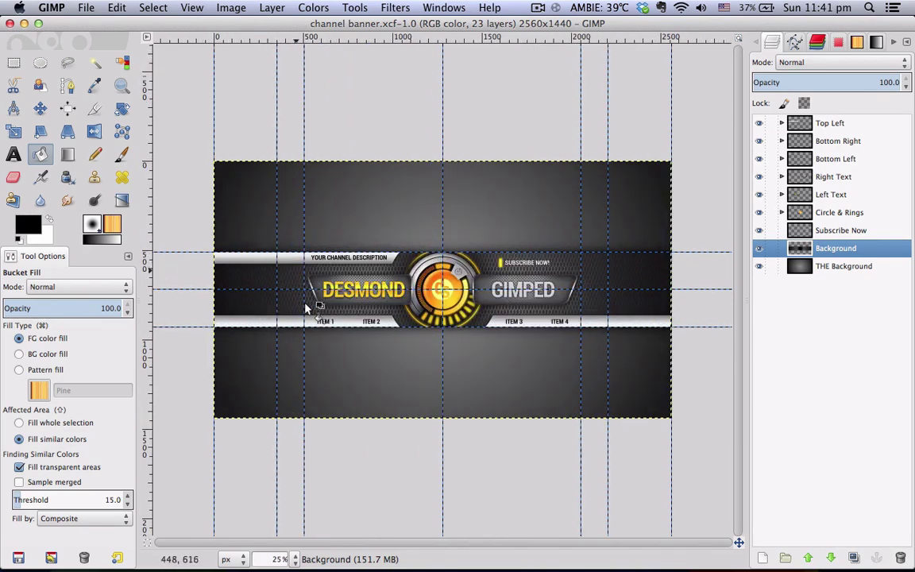
{"action": "key", "text": "plus"}
{"action": "key", "text": "plus"}
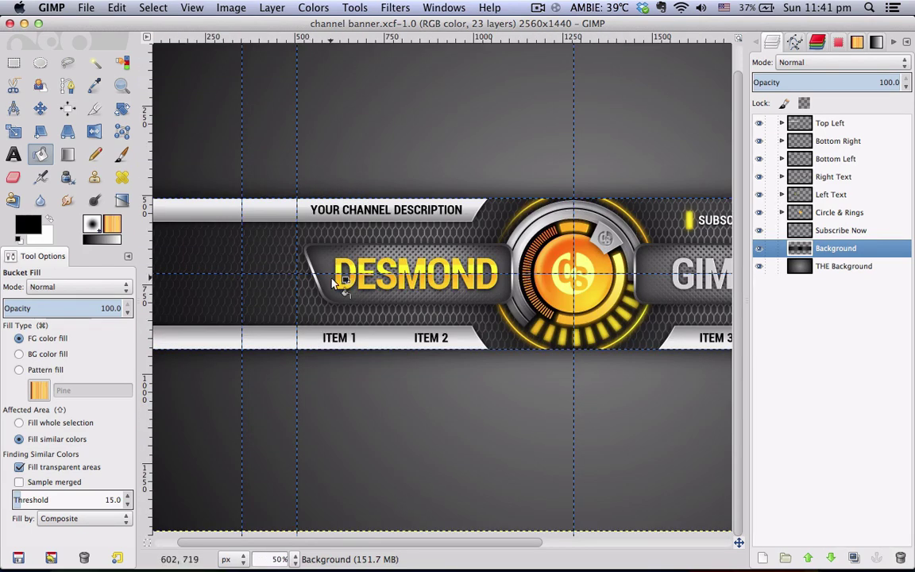
{"action": "scroll", "coordinate": [338, 282], "scroll_direction": "right", "scroll_amount": 5}
{"action": "scroll", "coordinate": [333, 280], "scroll_direction": "left", "scroll_amount": 6}
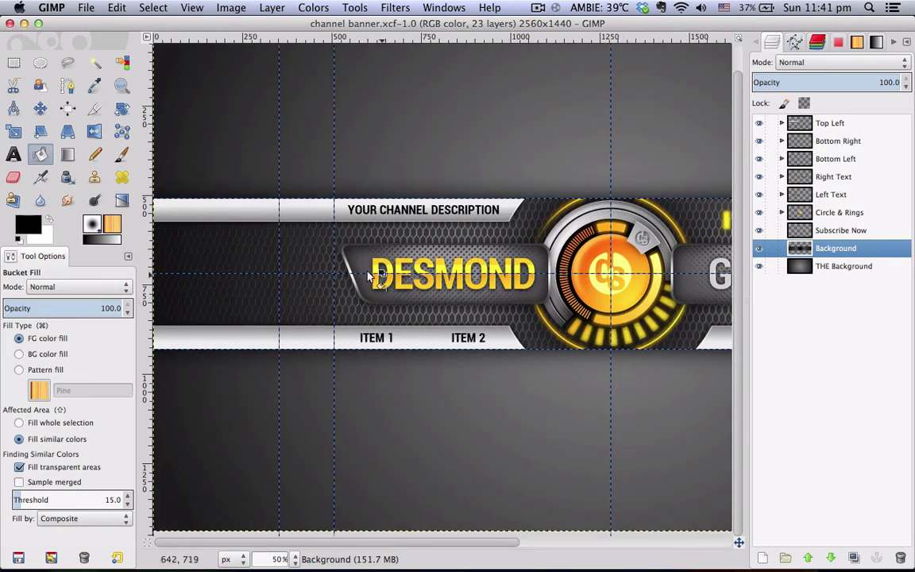
{"action": "key", "text": "minus"}
{"action": "key", "text": "minus"}
{"action": "key", "text": "plus"}
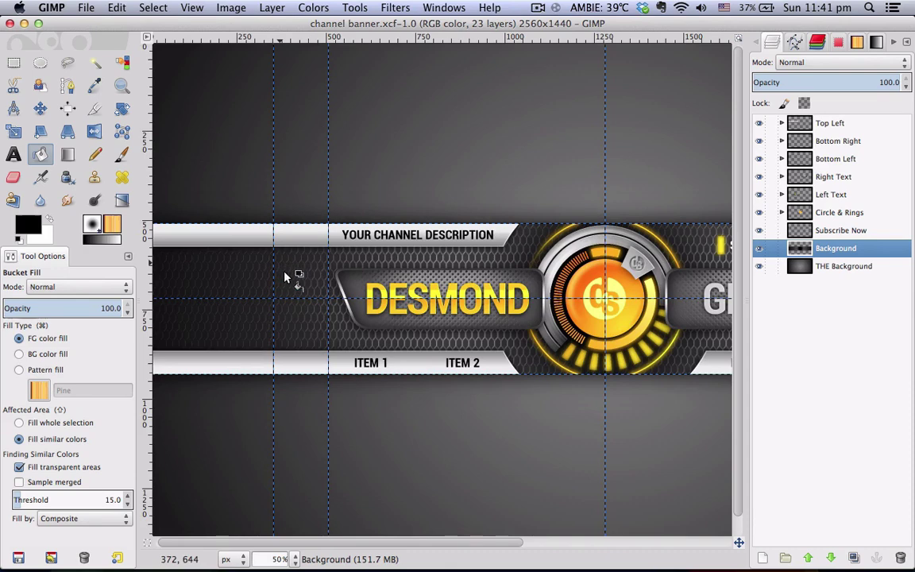
- Draw a rectangular selection of about 1546 × 423 px over the banner's central area, between the inner vertical guides
{"action": "left_click", "coordinate": [13, 63]}
{"action": "key", "text": "minus"}
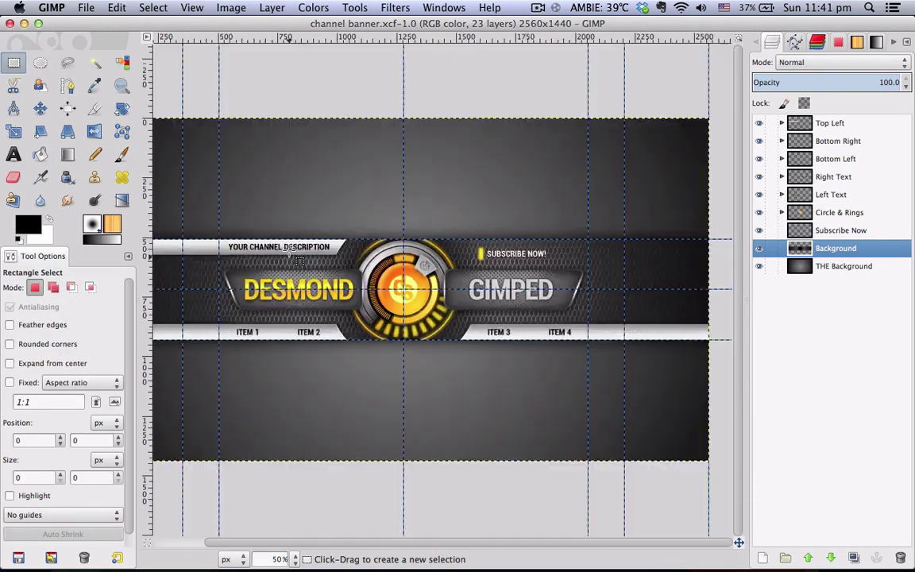
{"action": "key", "text": "minus"}
{"action": "left_click_drag", "start_coordinate": [305, 252], "coordinate": [587, 331]}
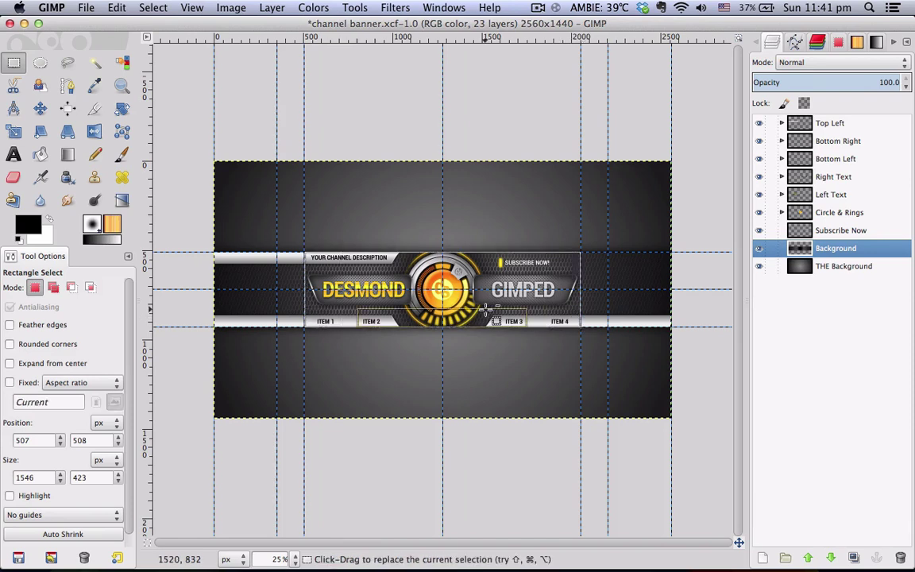
- Extend both sides of the selection to the outer vertical guides, making it about 1855 px wide
{"action": "key", "text": "plus"}
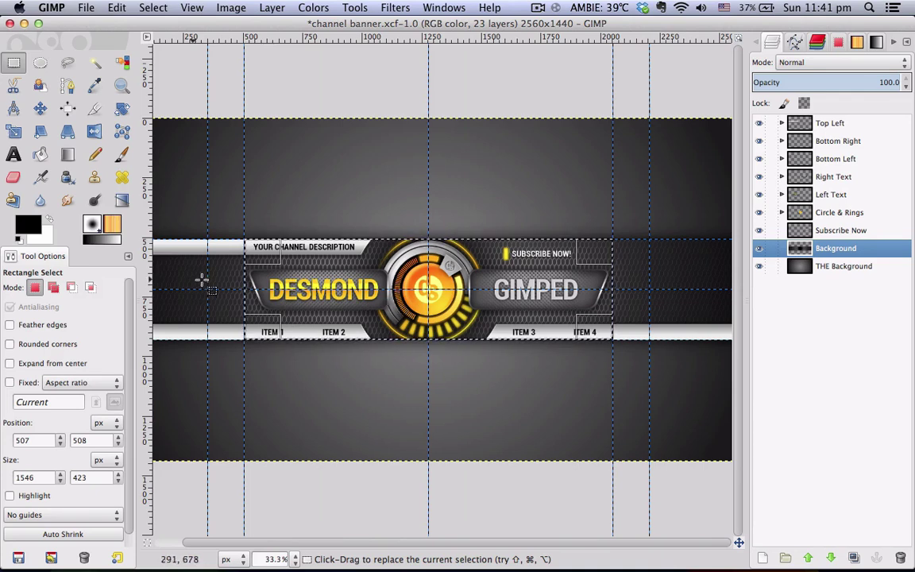
{"action": "left_click_drag", "start_coordinate": [264, 290], "coordinate": [233, 290]}
{"action": "left_click_drag", "start_coordinate": [571, 284], "coordinate": [645, 282]}
{"action": "scroll", "coordinate": [445, 272], "scroll_direction": "left", "scroll_amount": 2}
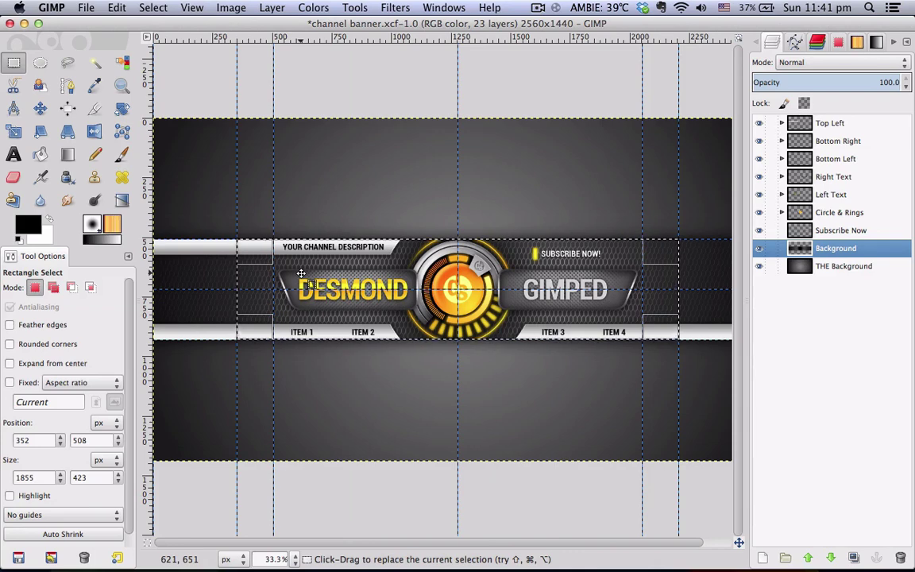
- Replace the selection with a rectangle of about 2728 × 427 px spanning the banner strip beyond both canvas edges
{"action": "scroll", "coordinate": [429, 278], "scroll_direction": "down", "scroll_amount": 2}
{"action": "scroll", "coordinate": [278, 308], "scroll_direction": "up", "scroll_amount": 1}
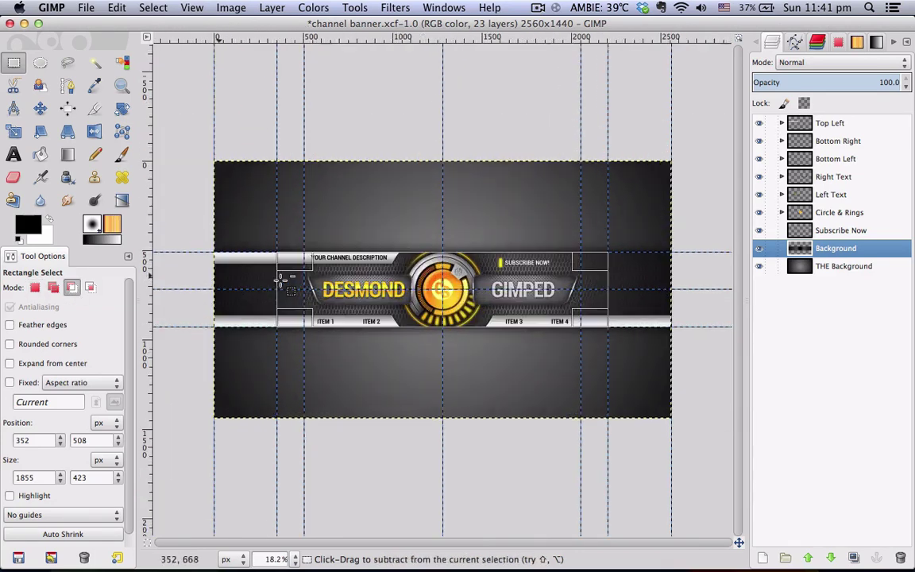
{"action": "left_click_drag", "start_coordinate": [204, 251], "coordinate": [690, 324]}
{"action": "left_click_drag", "start_coordinate": [447, 319], "coordinate": [440, 320]}
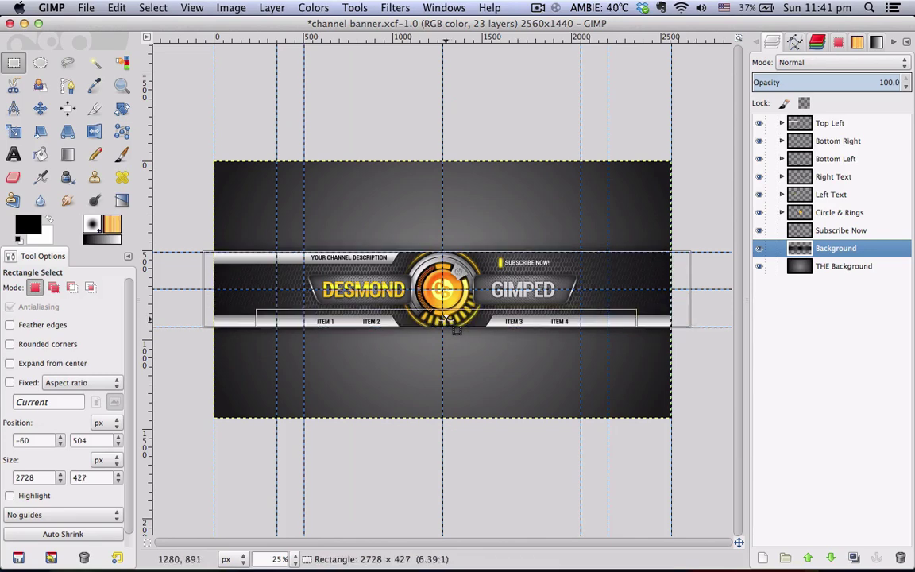
- Review the full-width strip and clear the selection
{"action": "scroll", "coordinate": [262, 314], "scroll_direction": "up", "scroll_amount": 1}
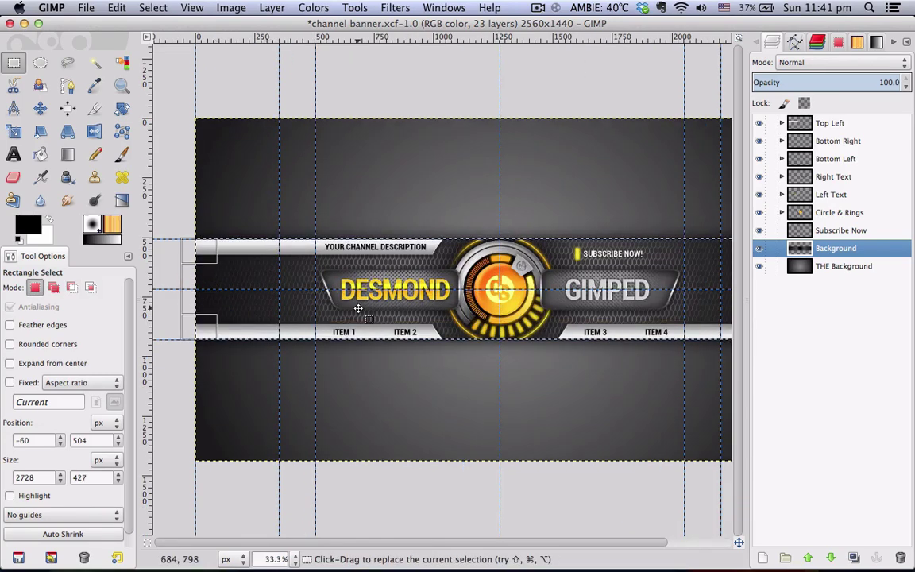
{"action": "scroll", "coordinate": [262, 301], "scroll_direction": "down", "scroll_amount": 2}
{"action": "scroll", "coordinate": [369, 318], "scroll_direction": "up", "scroll_amount": 2}
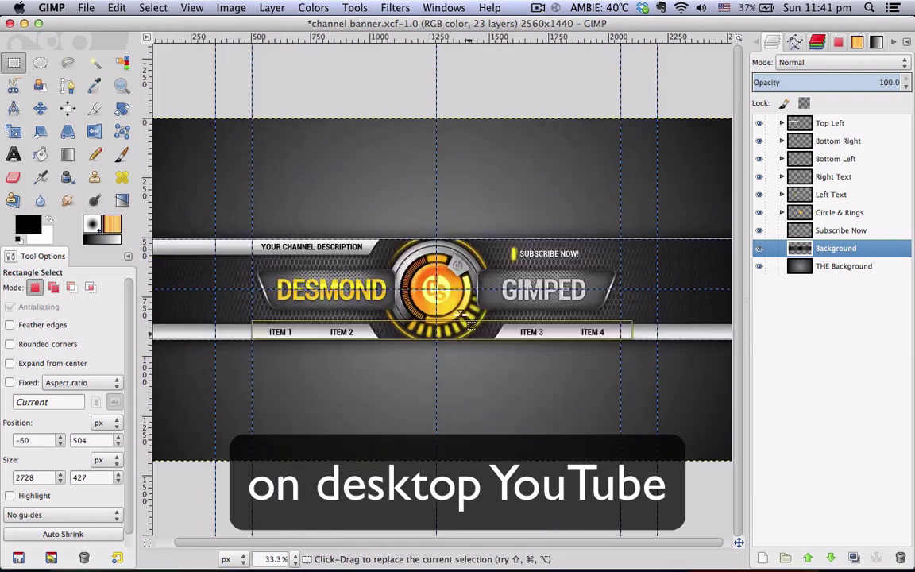
{"action": "scroll", "coordinate": [426, 304], "scroll_direction": "down", "scroll_amount": 1}
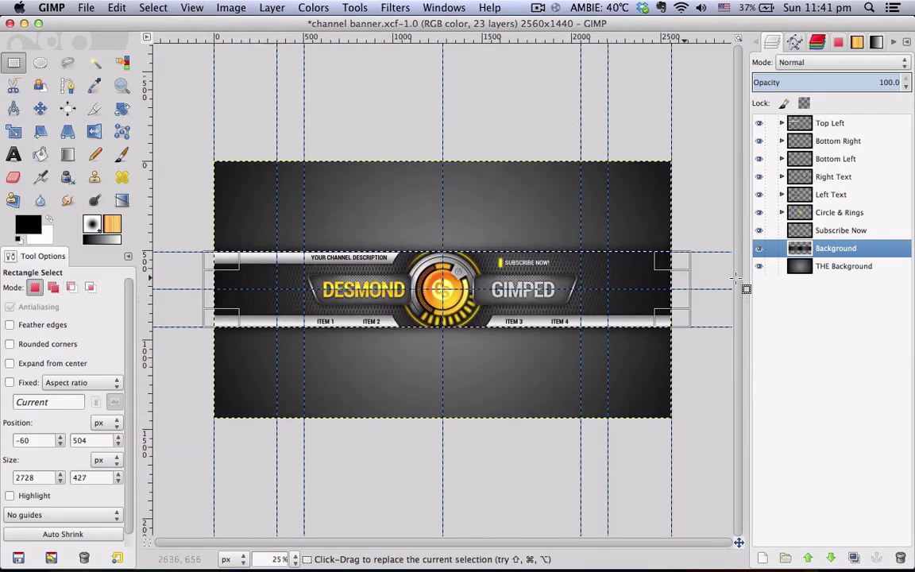
{"action": "left_click", "coordinate": [153, 7]}
{"action": "left_click", "coordinate": [160, 39]}
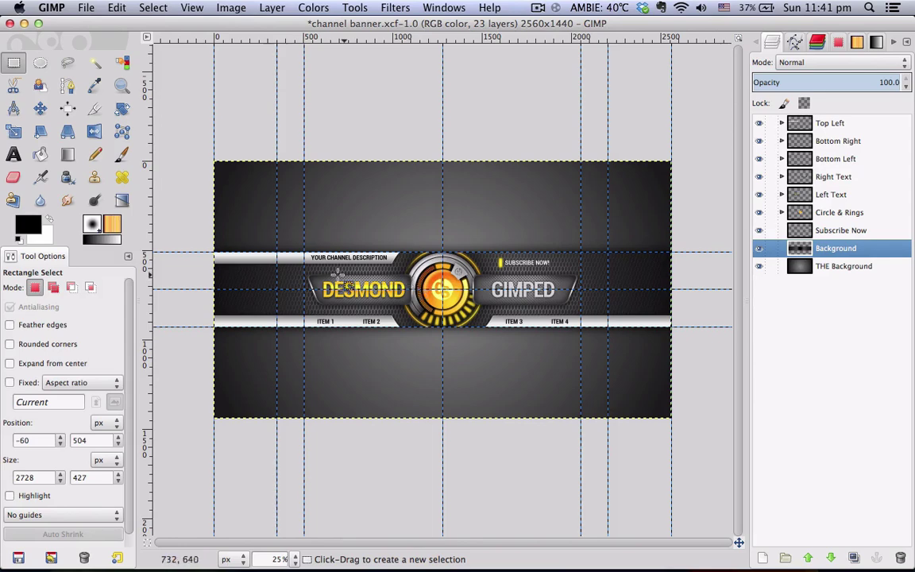
- Expand the Top Left layer group and select its YOUR CHANNEL DESCRIPTION text layer
{"action": "scroll", "coordinate": [354, 312], "scroll_direction": "up", "scroll_amount": 2}
{"action": "scroll", "coordinate": [340, 240], "scroll_direction": "up", "scroll_amount": 1}
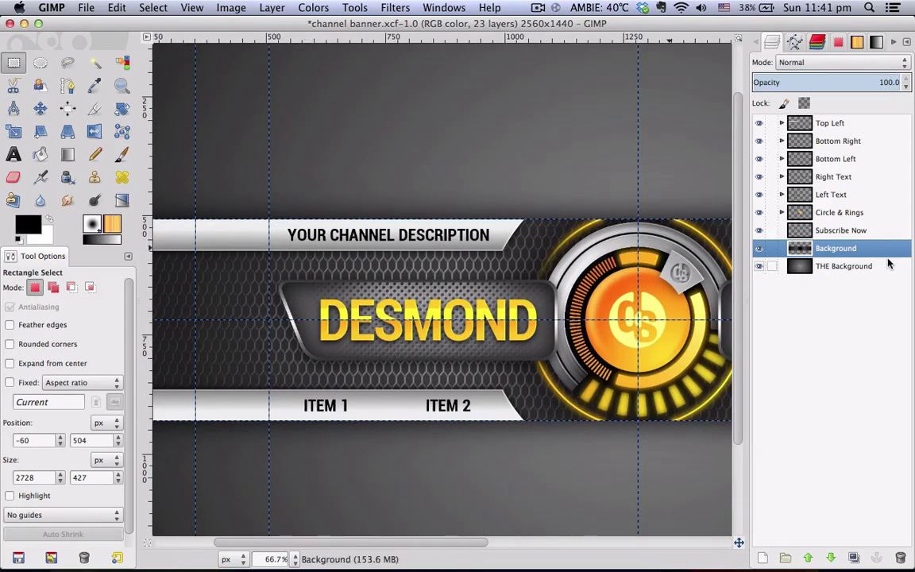
{"action": "left_click", "coordinate": [822, 127]}
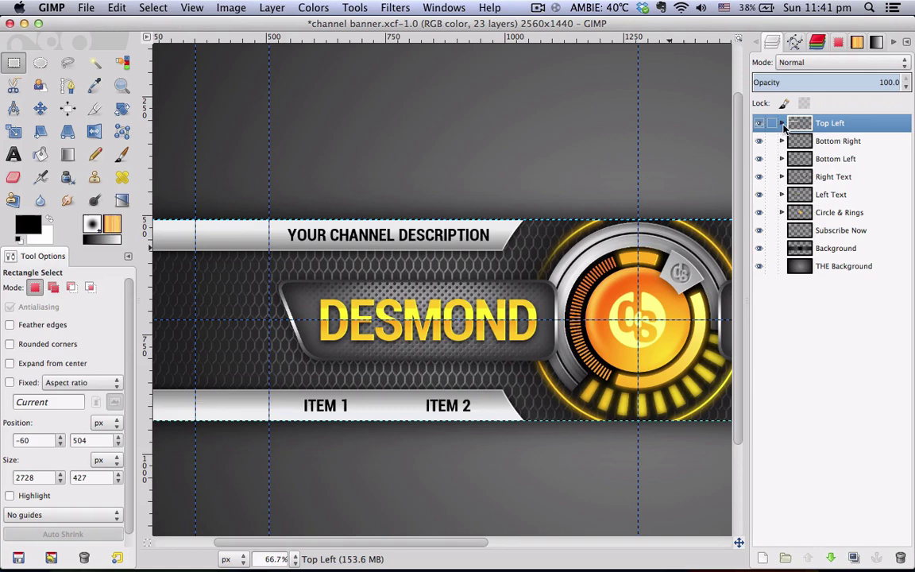
{"action": "left_click", "coordinate": [782, 124]}
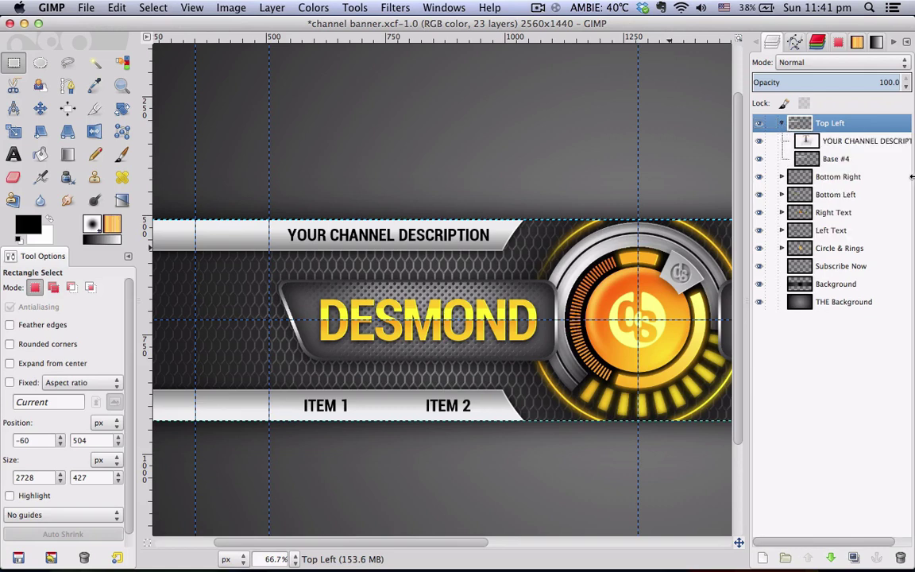
{"action": "left_click", "coordinate": [853, 144]}
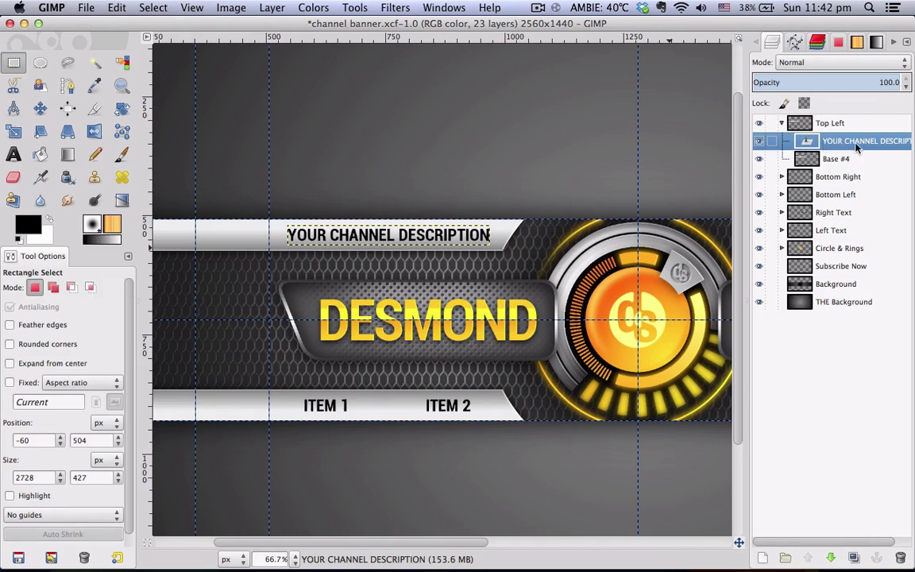
- Replace the channel description text with "MODERN GRAPHICS DESIGNING" using the Text tool
{"action": "left_click", "coordinate": [17, 157]}
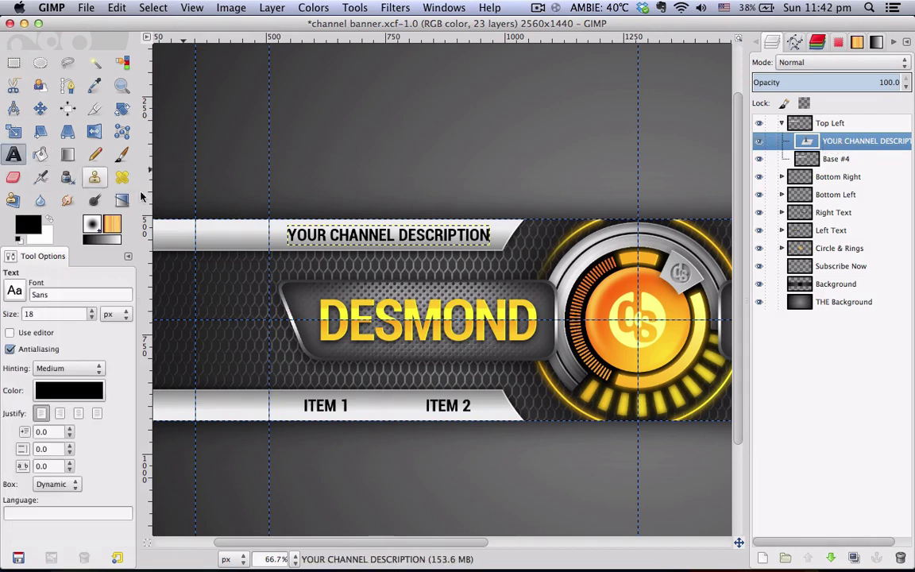
{"action": "left_click", "coordinate": [420, 235]}
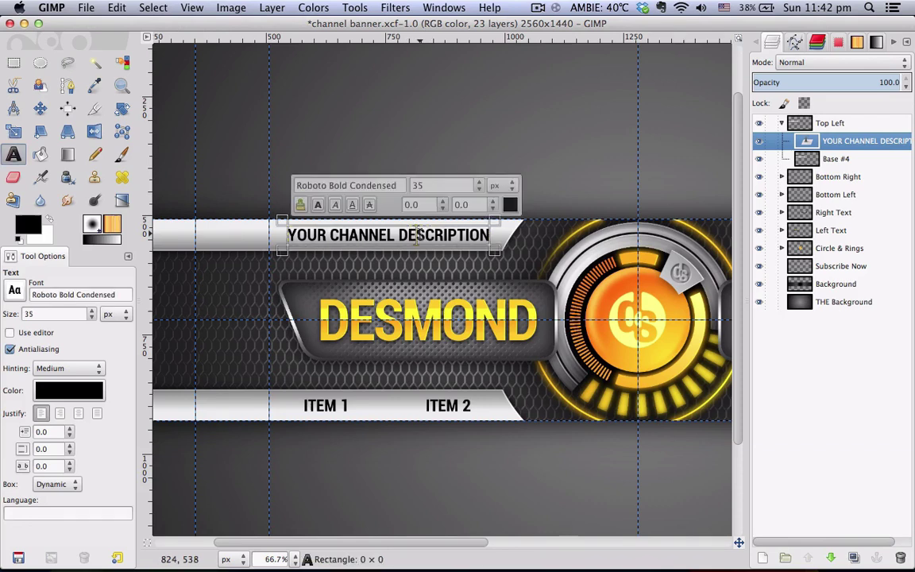
{"action": "left_click_drag", "start_coordinate": [263, 234], "coordinate": [524, 232]}
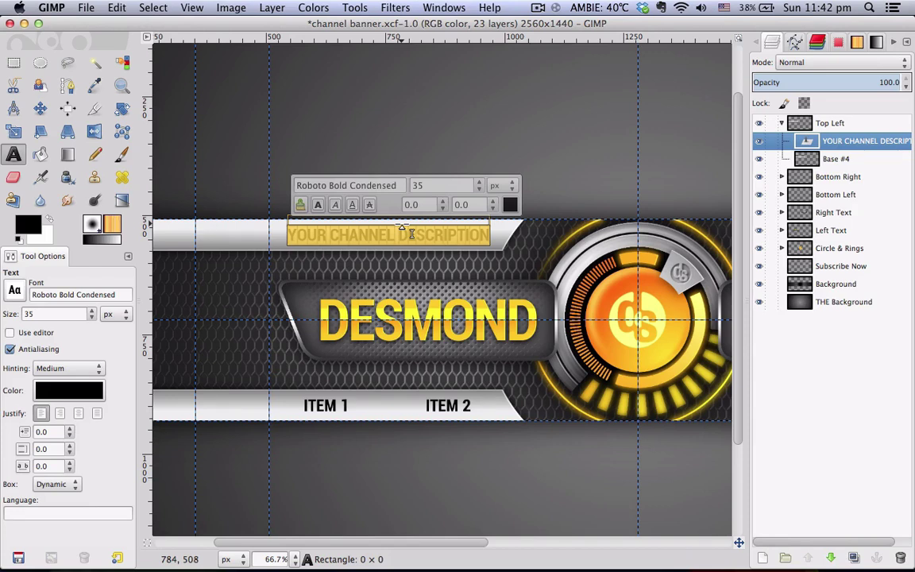
{"action": "type", "text": "modwern"}
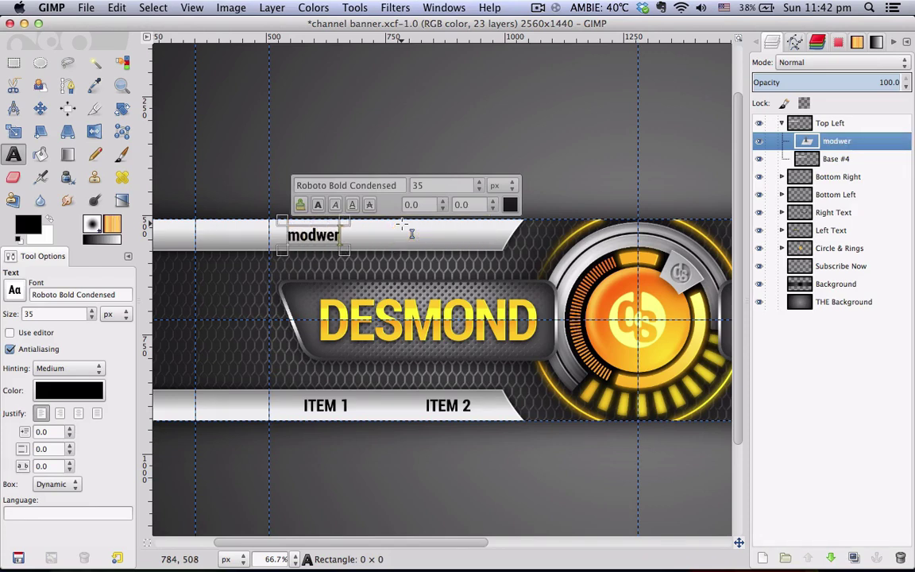
{"action": "key", "text": "BackSpace"}
{"action": "key", "text": "BackSpace"}
{"action": "key", "text": "BackSpace"}
{"action": "key", "text": "BackSpace"}
{"action": "key", "text": "BackSpace"}
{"action": "key", "text": "BackSpace"}
{"action": "type", "text": "MODERN"}
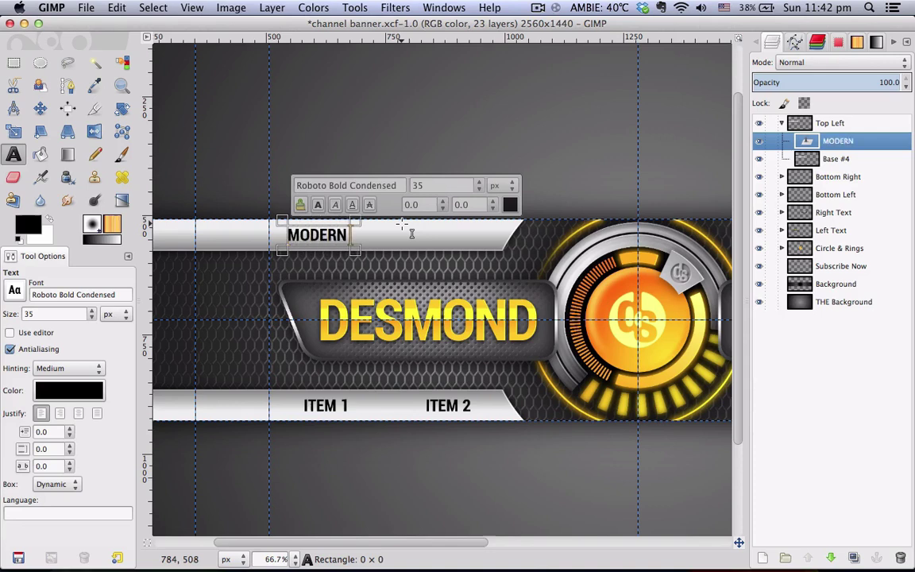
{"action": "type", "text": " GRAPHICS D"}
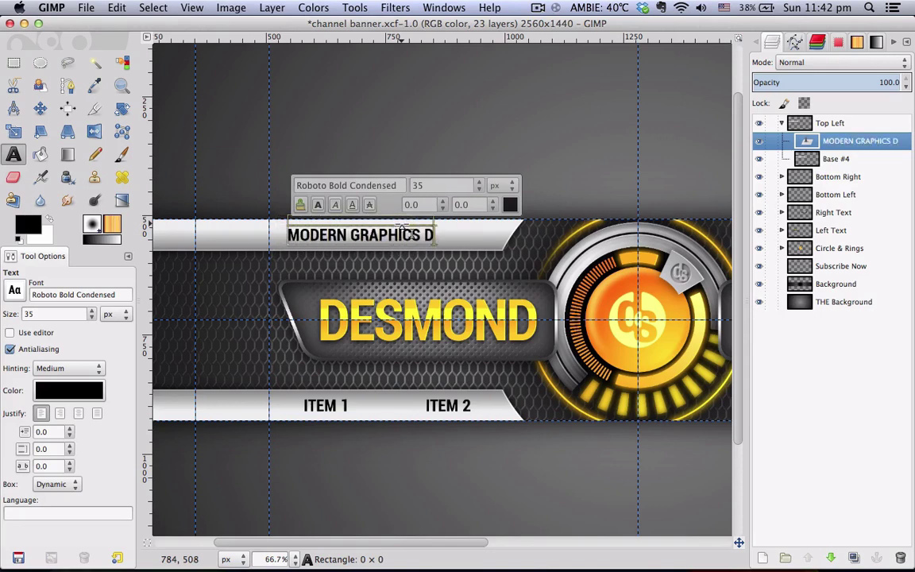
{"action": "type", "text": "ESIGNING"}
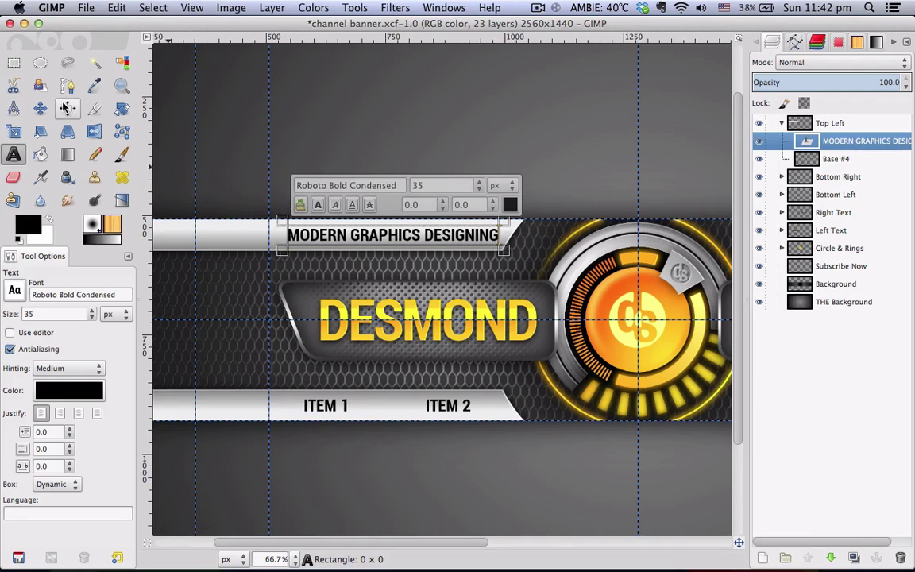
- Set the Move tool to the active layer, nudge the description text a few pixels left, and collapse the Top Left group
{"action": "left_click", "coordinate": [45, 112]}
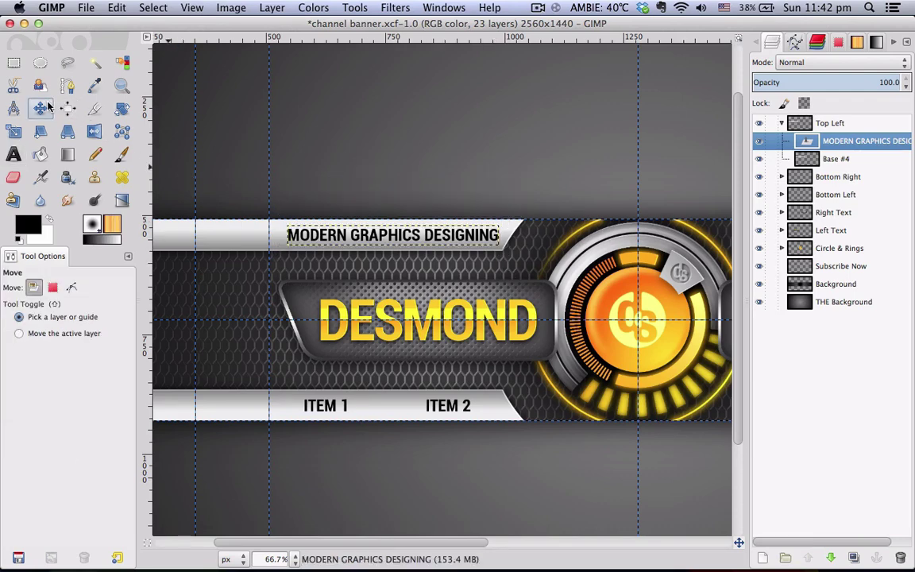
{"action": "left_click", "coordinate": [56, 334]}
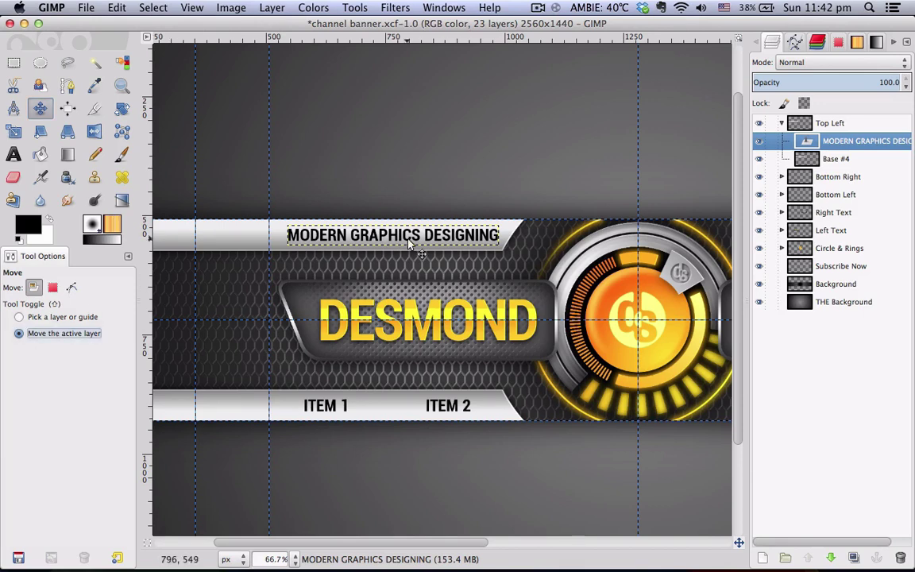
{"action": "key", "text": "Left"}
{"action": "key", "text": "Left"}
{"action": "key", "text": "Left"}
{"action": "key", "text": "Left"}
{"action": "key", "text": "Left"}
{"action": "key", "text": "Left"}
{"action": "key", "text": "Left"}
{"action": "key", "text": "Left"}
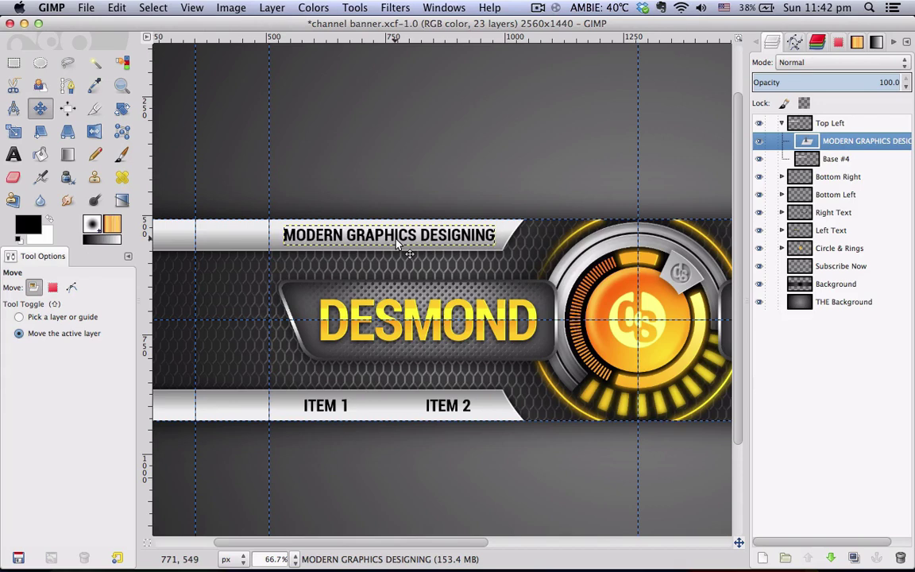
{"action": "key", "text": "Left"}
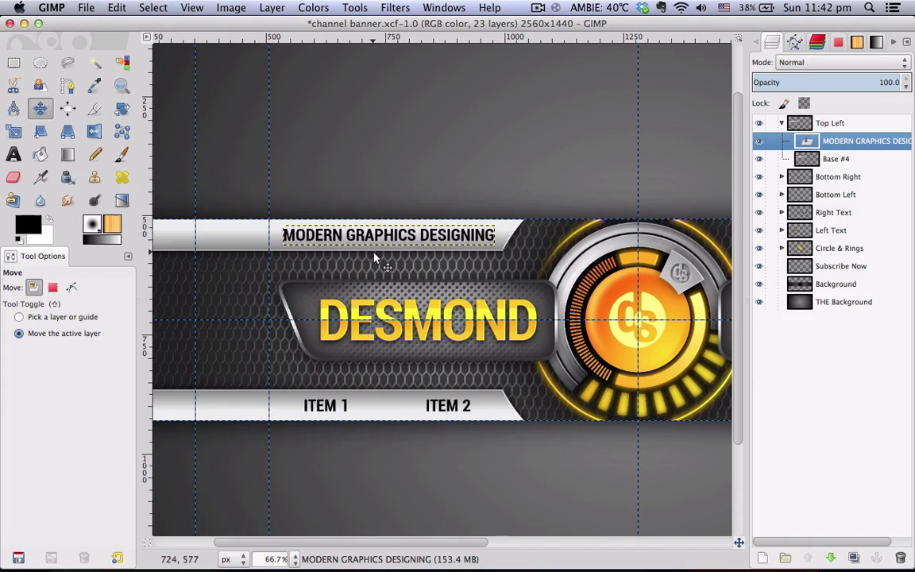
{"action": "left_click", "coordinate": [782, 123]}
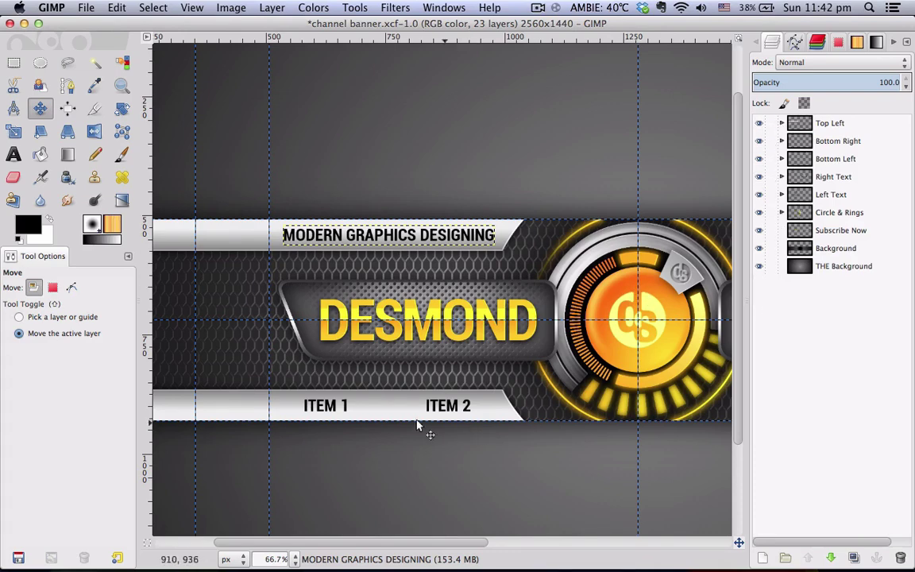
- Expand the Bottom Left layer group and select its ITEM 1 / ITEM 2 text layer
{"action": "scroll", "coordinate": [409, 425], "scroll_direction": "down", "scroll_amount": 2}
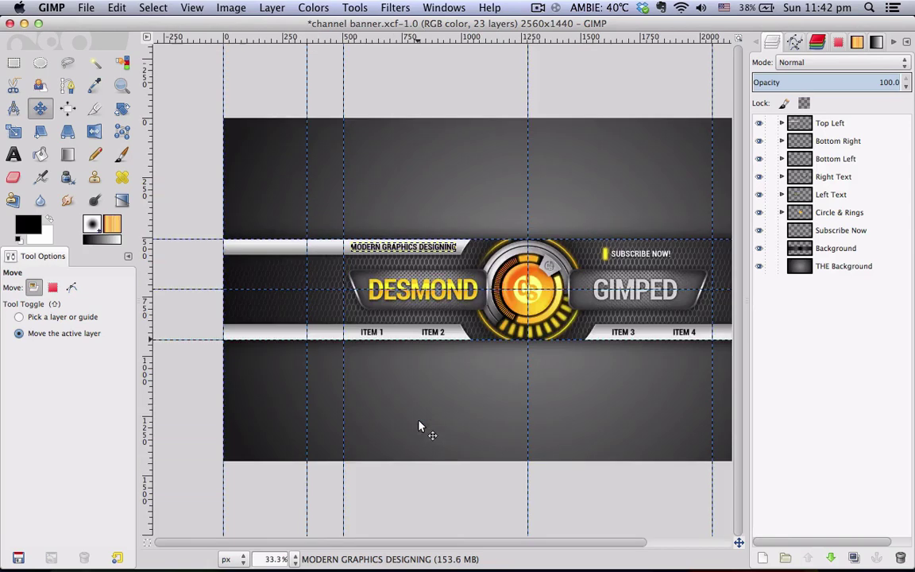
{"action": "scroll", "coordinate": [351, 355], "scroll_direction": "up", "scroll_amount": 2}
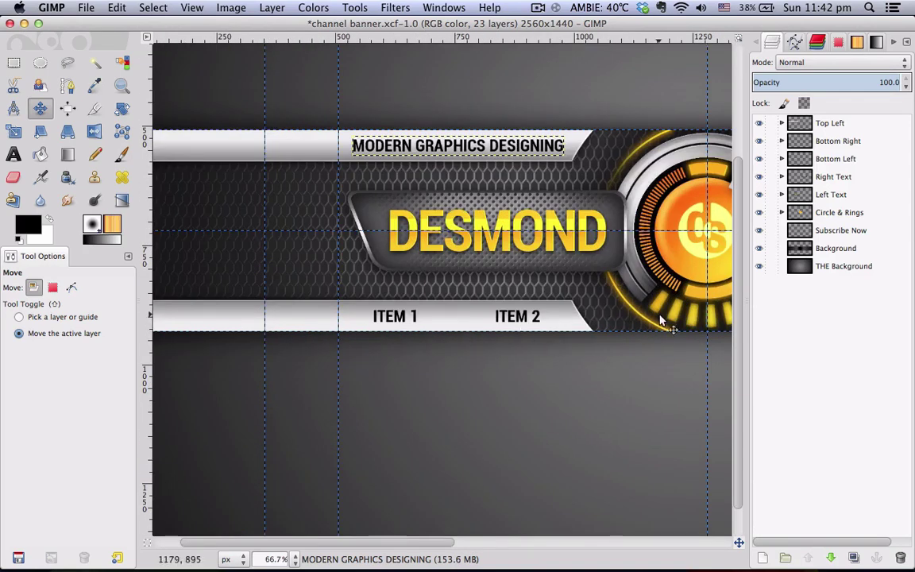
{"action": "left_click", "coordinate": [837, 159]}
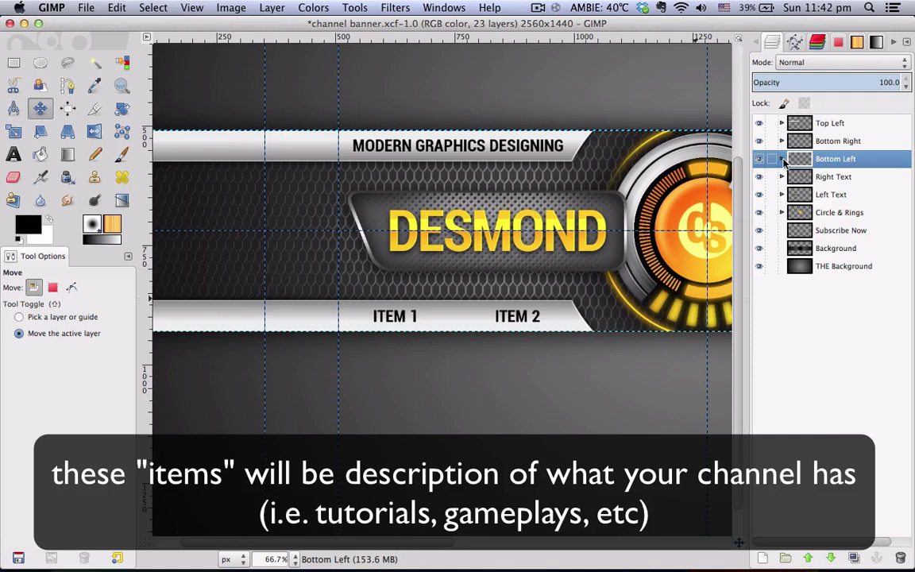
{"action": "left_click", "coordinate": [782, 159]}
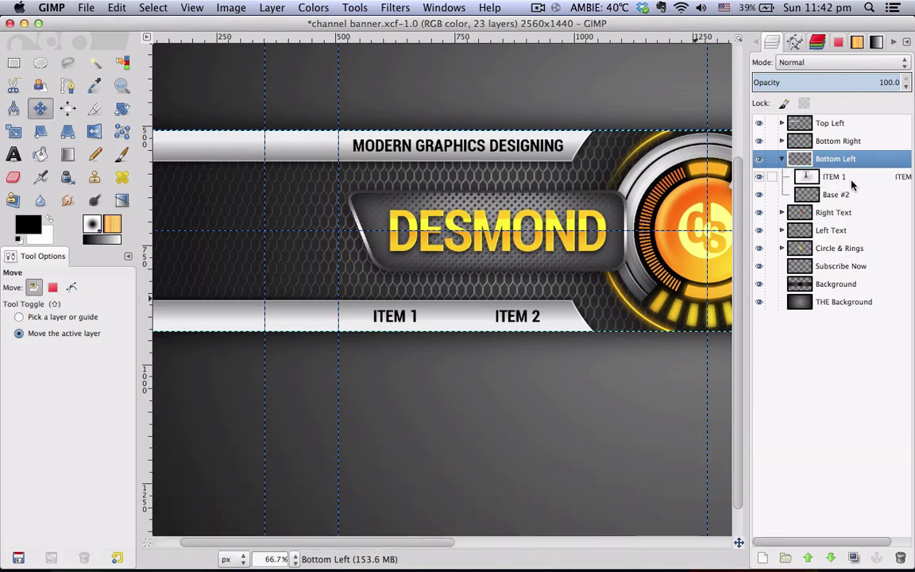
{"action": "left_click", "coordinate": [844, 180]}
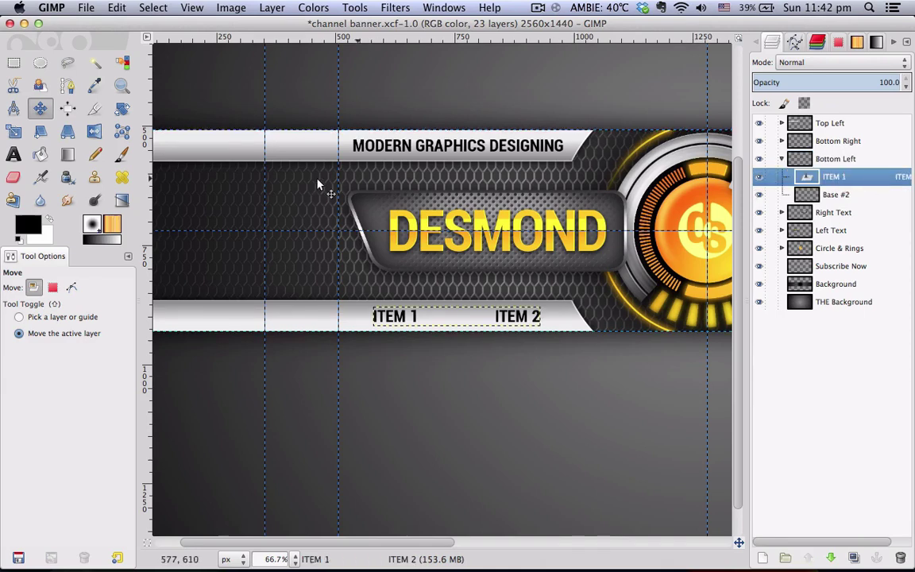
- Replace the ITEM 1 and ITEM 2 text with "GIMP TUTORIALS" and "SPEEDARTS", separated by several spaces, using the Text tool
{"action": "left_click", "coordinate": [21, 154]}
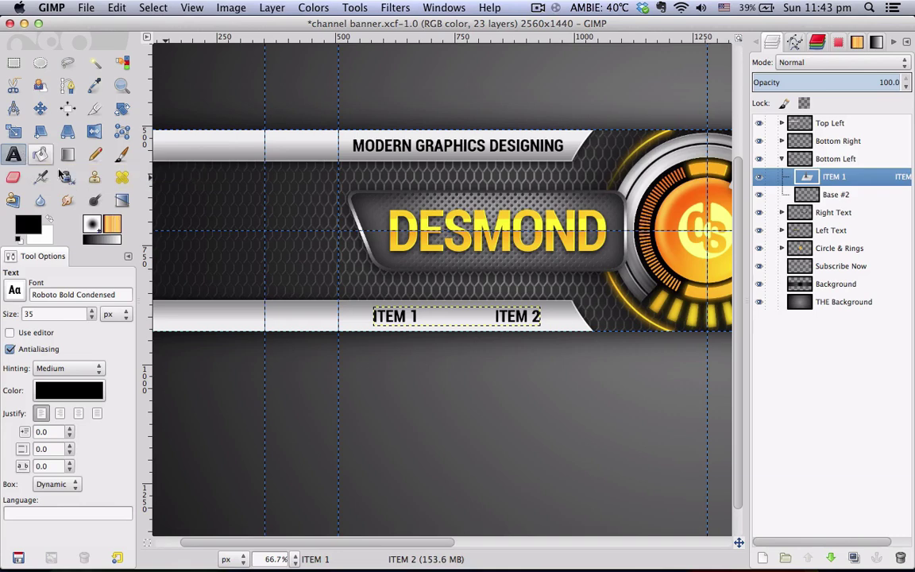
{"action": "left_click", "coordinate": [399, 315]}
{"action": "key", "text": "ctrl+a"}
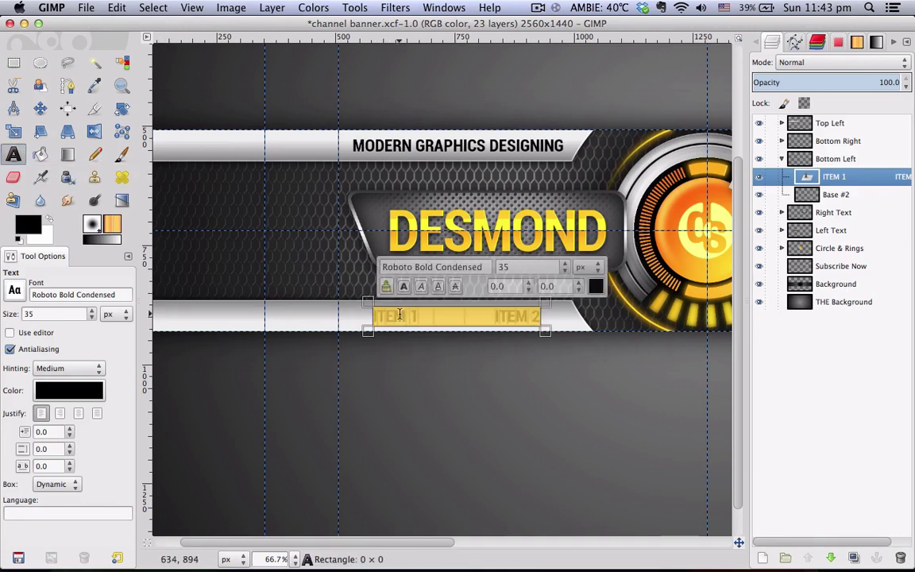
{"action": "type", "text": "GIMP TUTORIALS"}
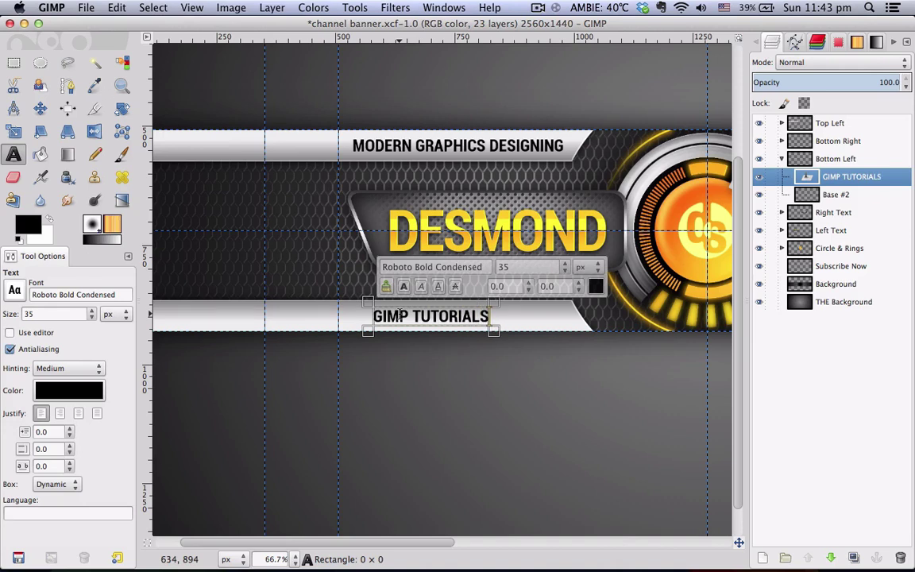
{"action": "type", "text": "      SPEEDARTS"}
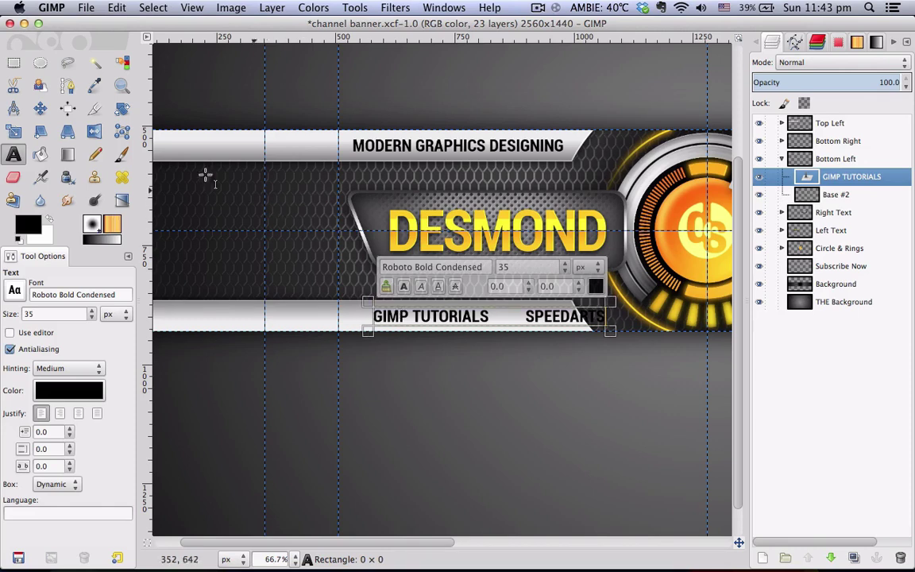
- Nudge the GIMP TUTORIALS / SPEEDARTS text layer left along the lower strip with the Move tool, and collapse the Bottom Left group
{"action": "left_click", "coordinate": [42, 108]}
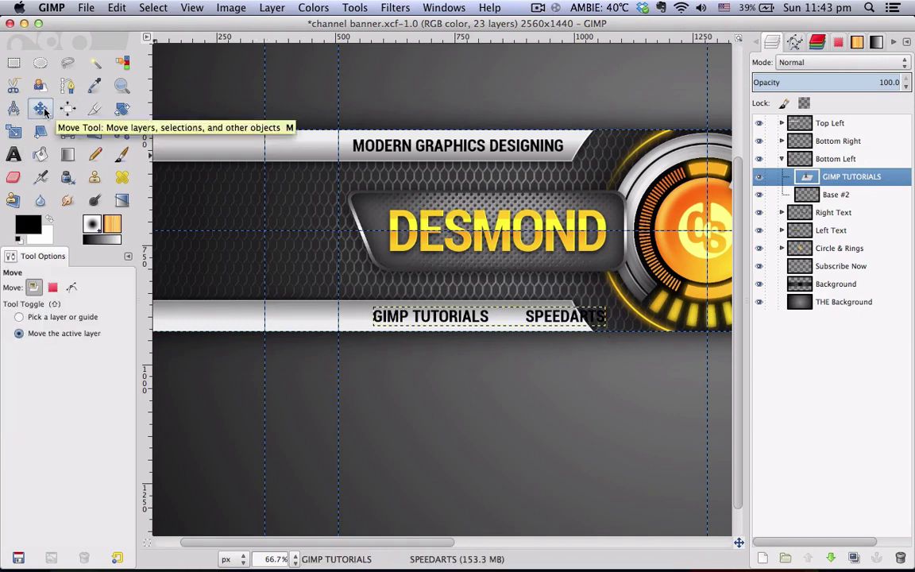
{"action": "key", "text": "shift+Left"}
{"action": "key", "text": "shift+Left"}
{"action": "key", "text": "shift+Left"}
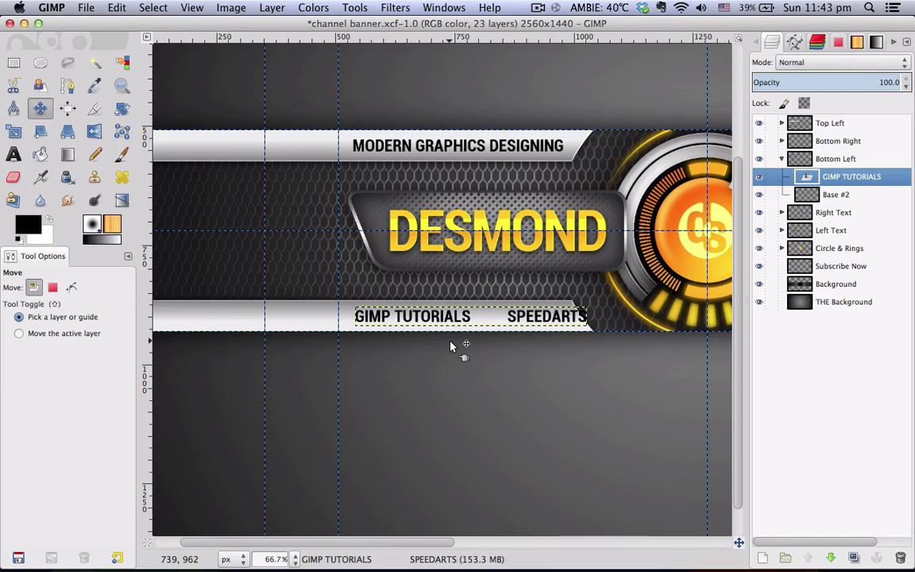
{"action": "scroll", "coordinate": [524, 258], "scroll_direction": "down", "scroll_amount": 3}
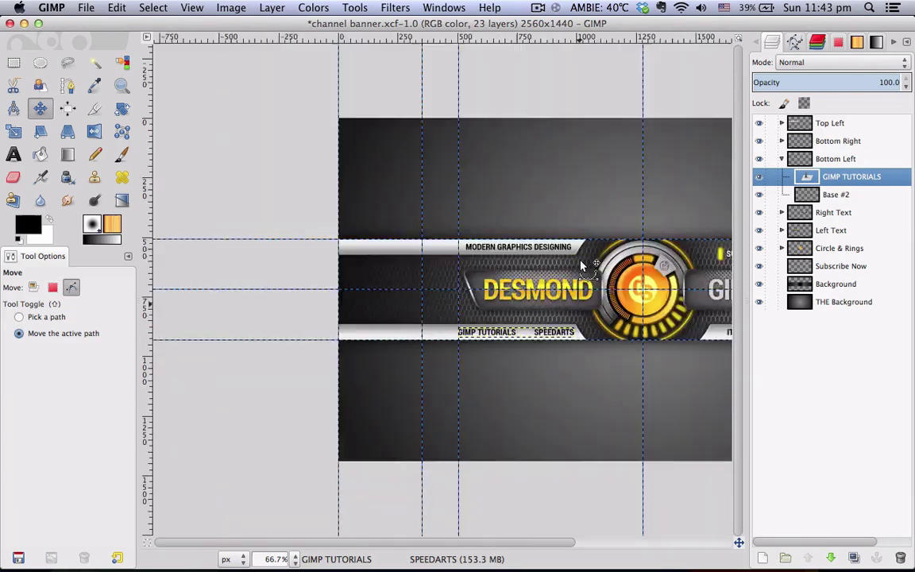
{"action": "scroll", "coordinate": [426, 303], "scroll_direction": "up", "scroll_amount": 1}
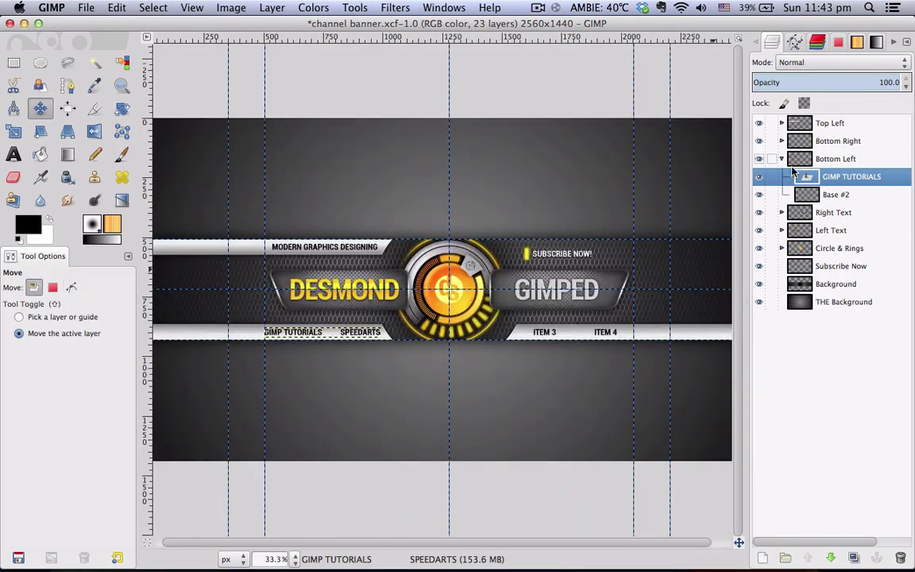
{"action": "left_click", "coordinate": [783, 158]}
- Expand the Bottom Right layer group and select its ITEM 3 / ITEM 4 text layer
{"action": "scroll", "coordinate": [570, 374], "scroll_direction": "up", "scroll_amount": 1}
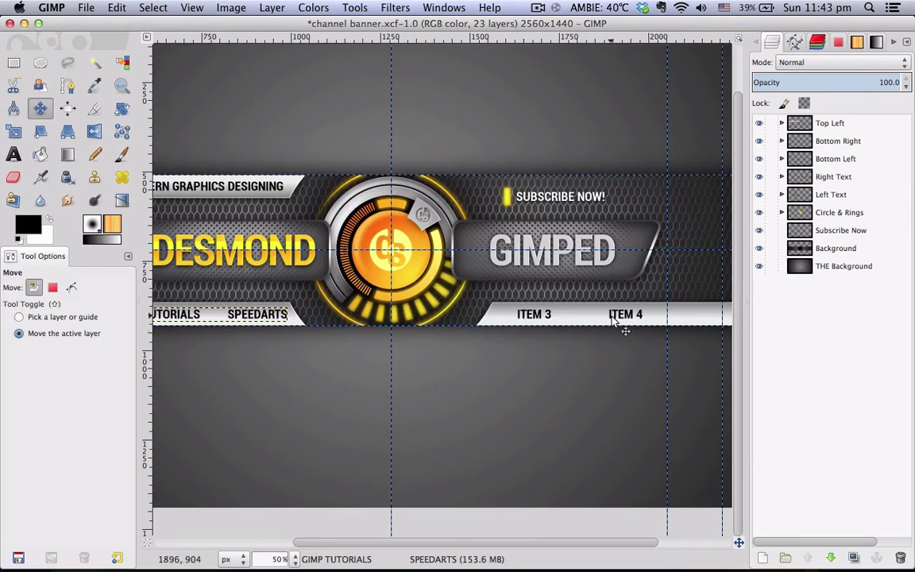
{"action": "left_click", "coordinate": [802, 140]}
{"action": "left_click", "coordinate": [782, 141]}
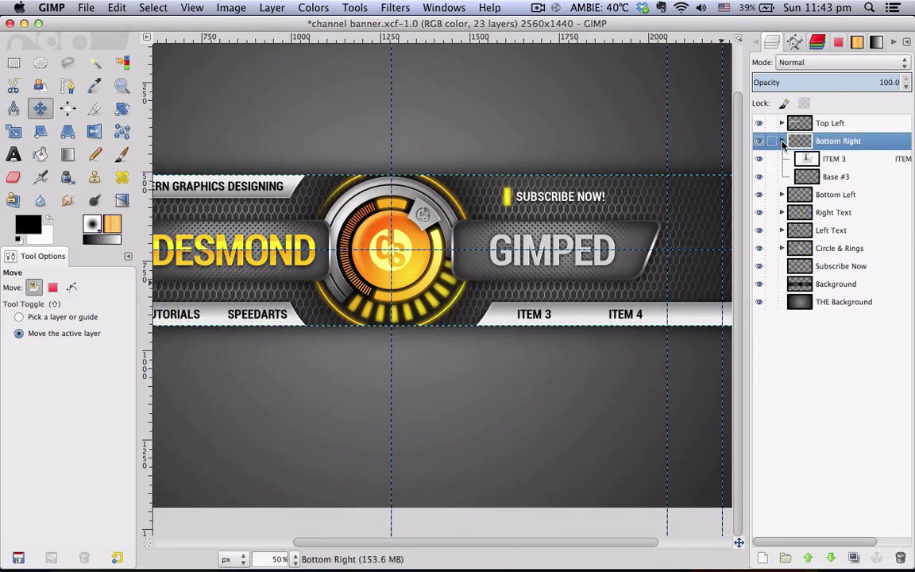
{"action": "left_click", "coordinate": [864, 158]}
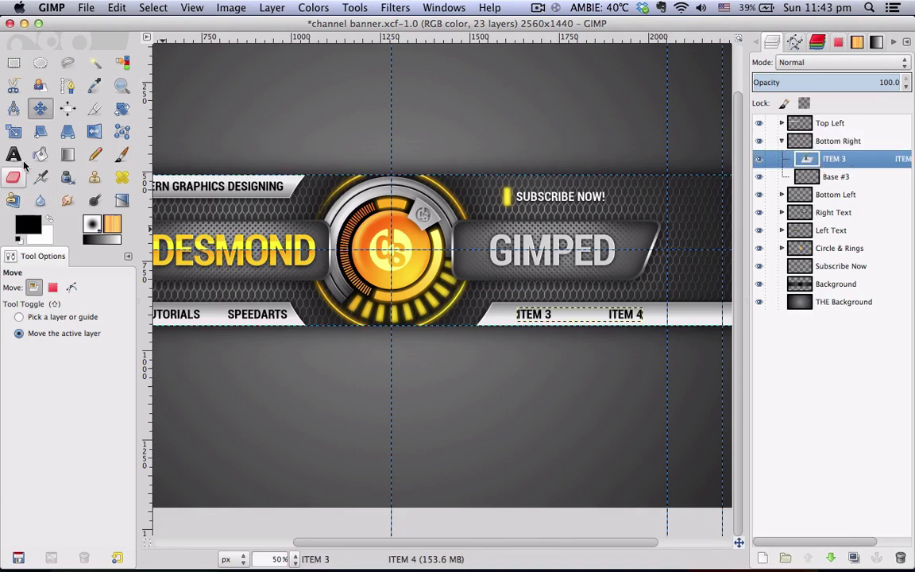
- Replace the ITEM 3 and ITEM 4 text with "AFTER EFFECTS" and "QUICK TIPS", separated by several spaces, using the Text tool
{"action": "key", "text": "t"}
{"action": "left_click", "coordinate": [532, 315]}
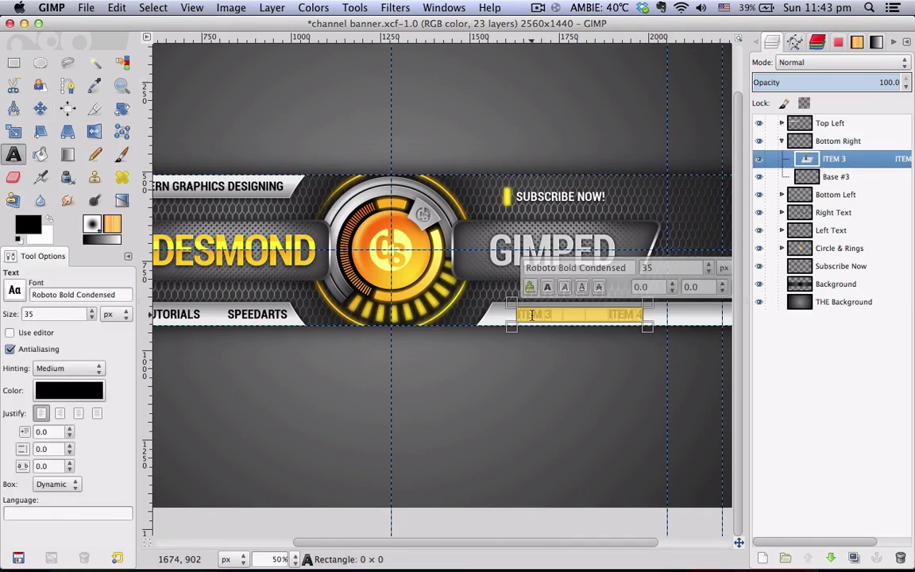
{"action": "type", "text": "AFTER EFFECTS"}
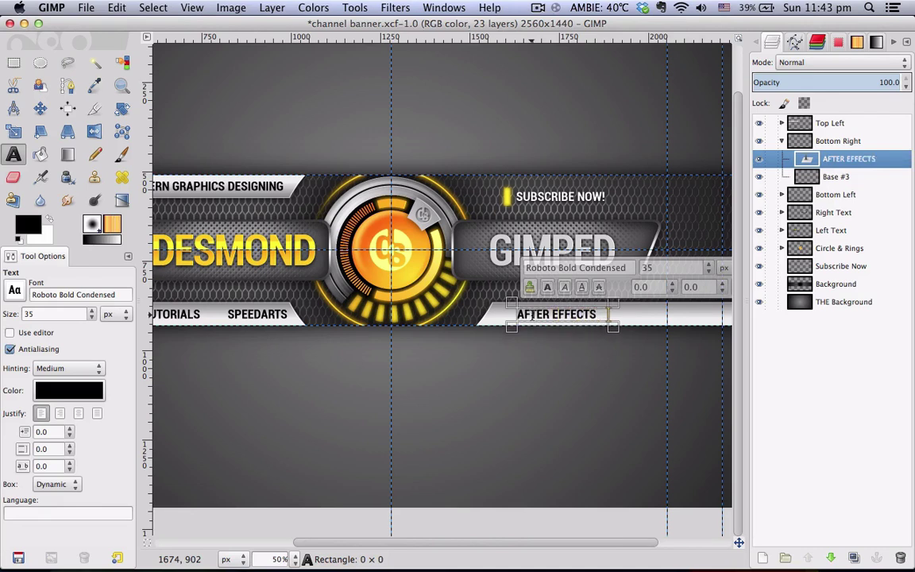
{"action": "type", "text": "         Q"}
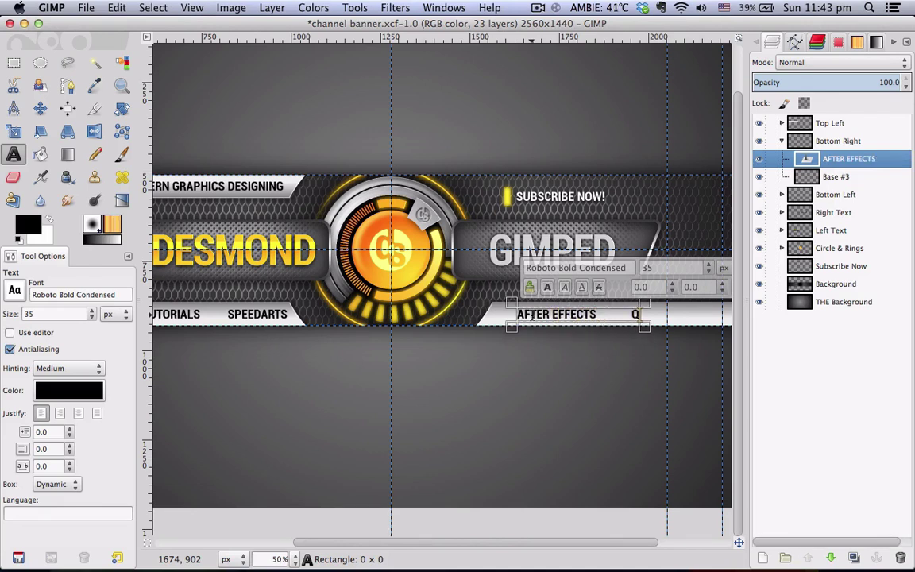
{"action": "type", "text": "UICK TIPS"}
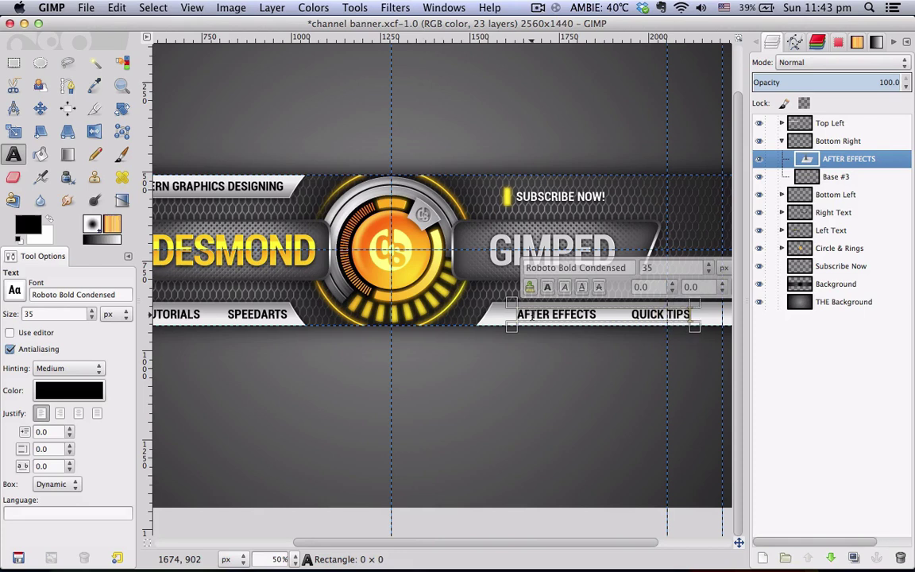
- Nudge the AFTER EFFECTS / QUICK TIPS text layer about 50 px left with the Move tool, and collapse the Bottom Right group
{"action": "left_click", "coordinate": [40, 108]}
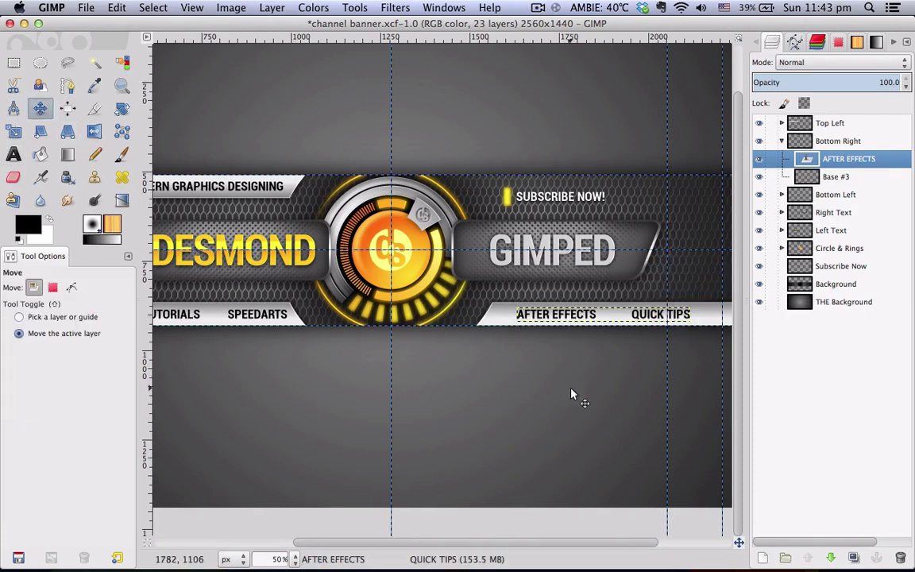
{"action": "key", "text": "shift+Left"}
{"action": "key", "text": "shift+Left"}
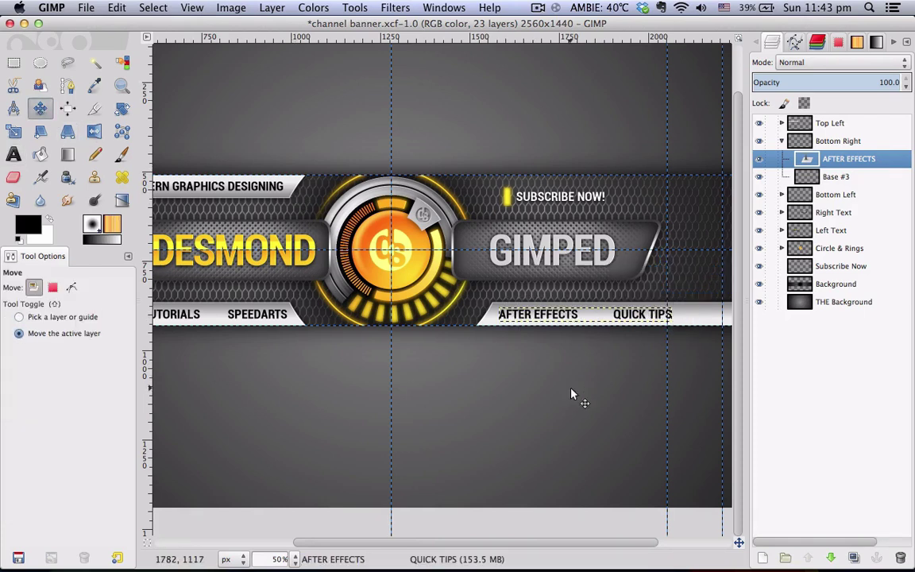
{"action": "scroll", "coordinate": [351, 343], "scroll_direction": "down", "scroll_amount": 2}
{"action": "scroll", "coordinate": [349, 344], "scroll_direction": "up", "scroll_amount": 2}
{"action": "scroll", "coordinate": [350, 344], "scroll_direction": "down", "scroll_amount": 2}
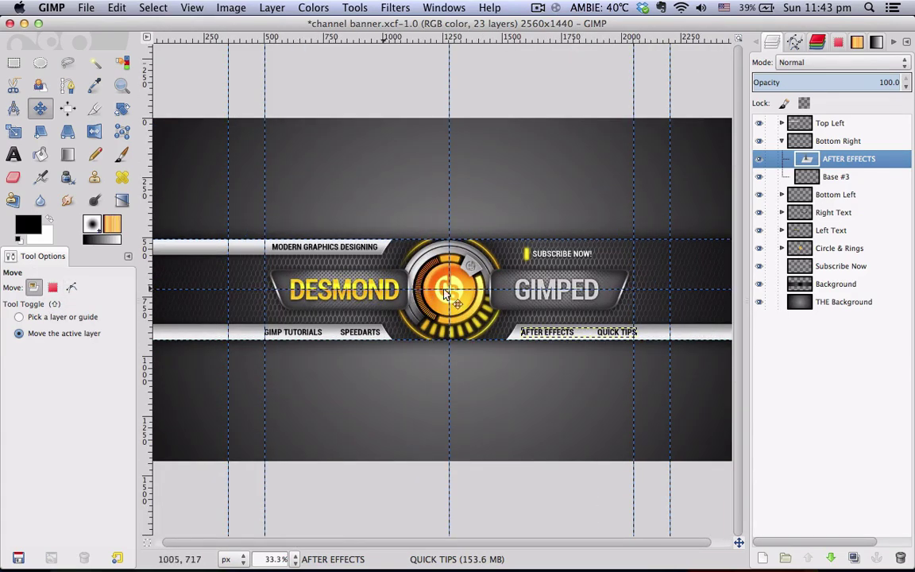
{"action": "left_click", "coordinate": [781, 142]}
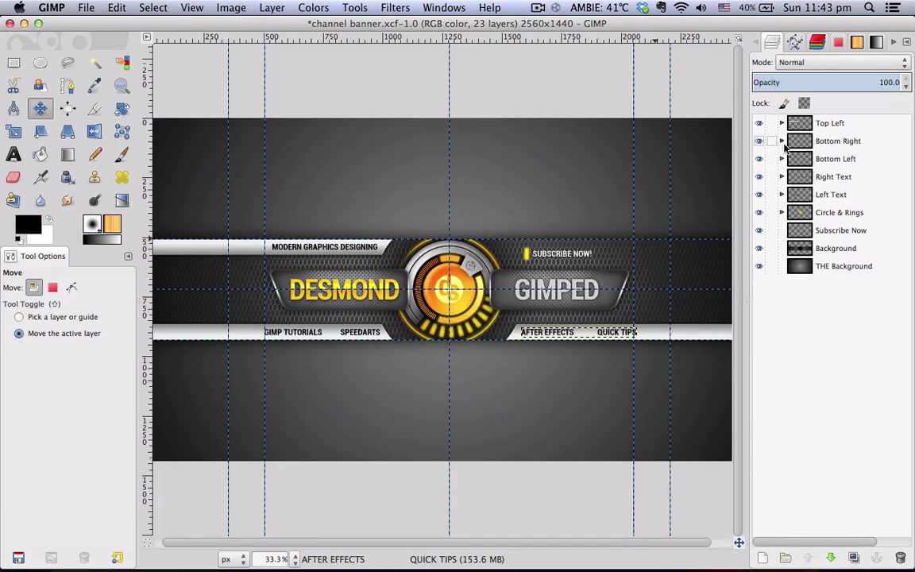
- Expand the Circle & Rings layer group and delete its "Replace w/ Your Own" logo layer
{"action": "key", "text": "plus"}
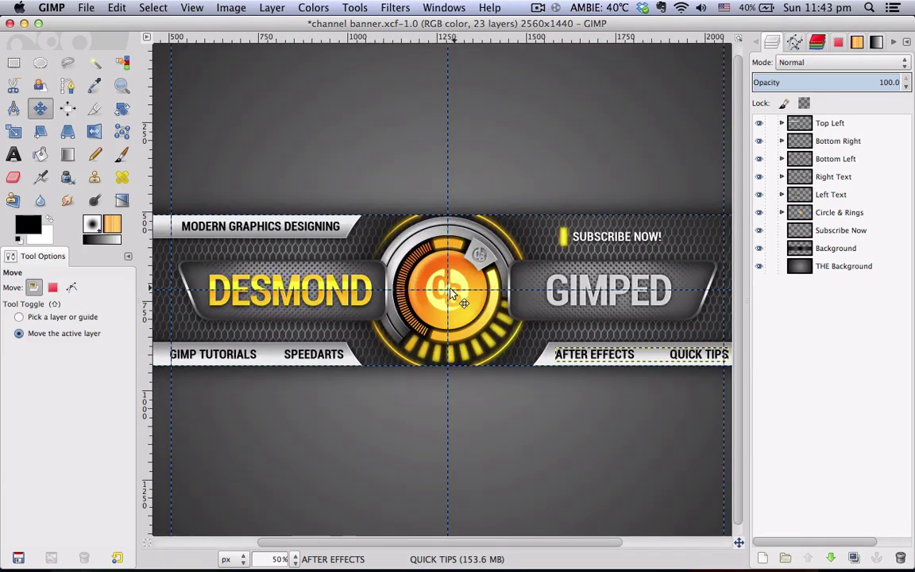
{"action": "key", "text": "plus"}
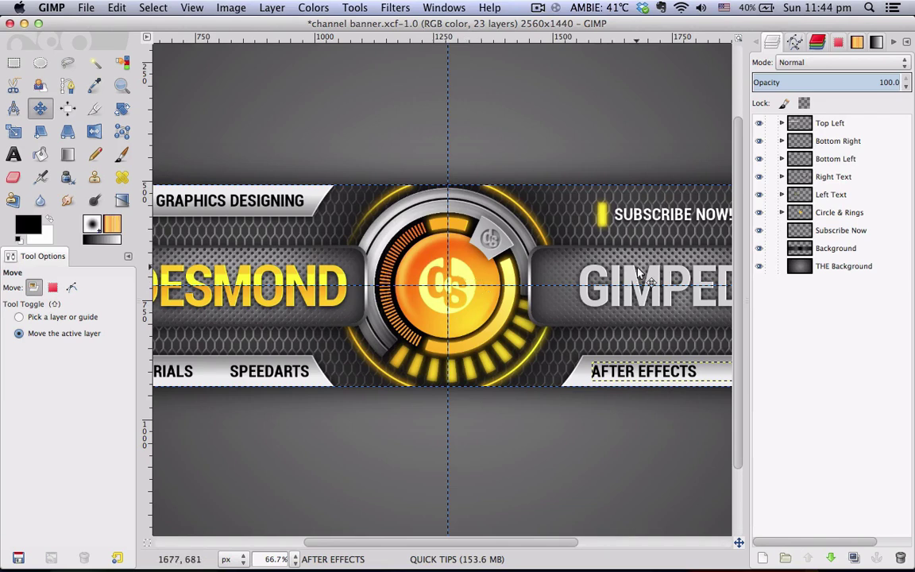
{"action": "left_click", "coordinate": [826, 213]}
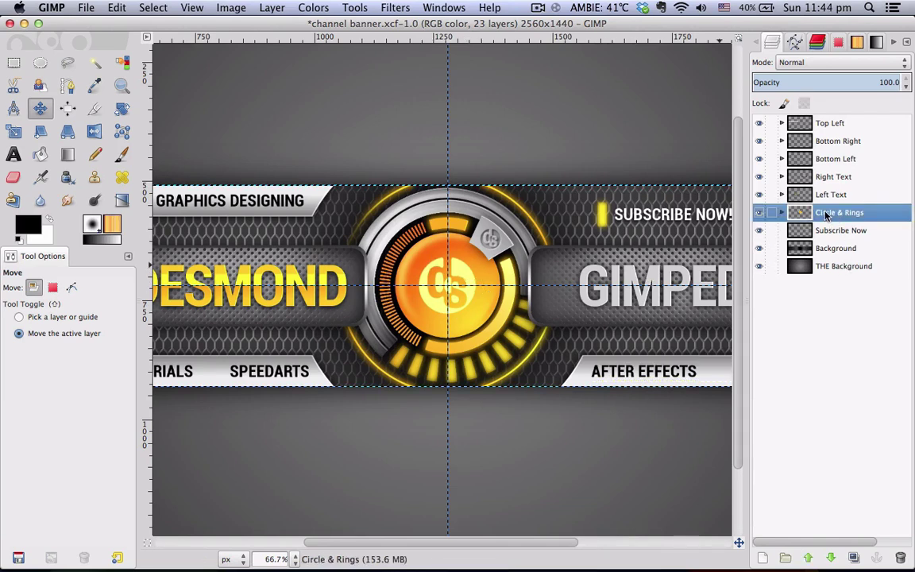
{"action": "left_click", "coordinate": [782, 213]}
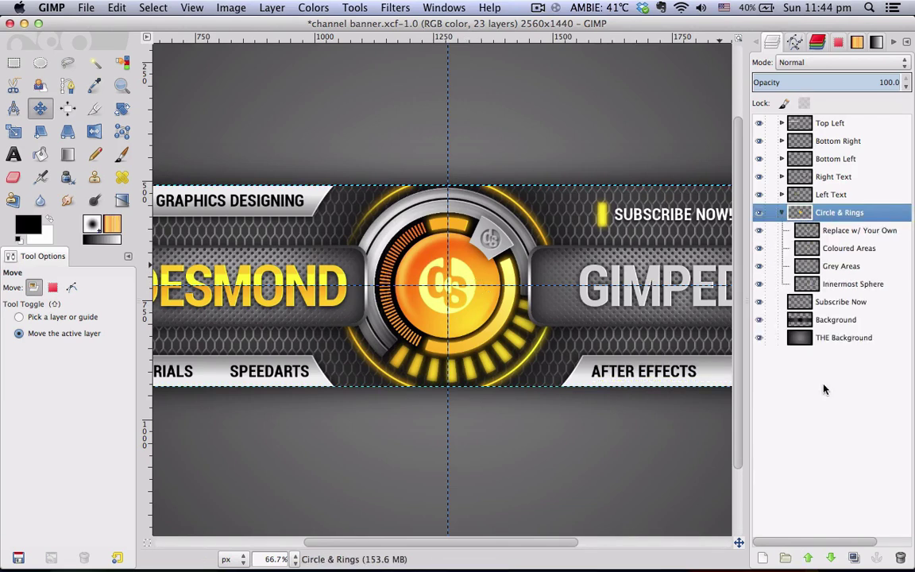
{"action": "left_click", "coordinate": [858, 231]}
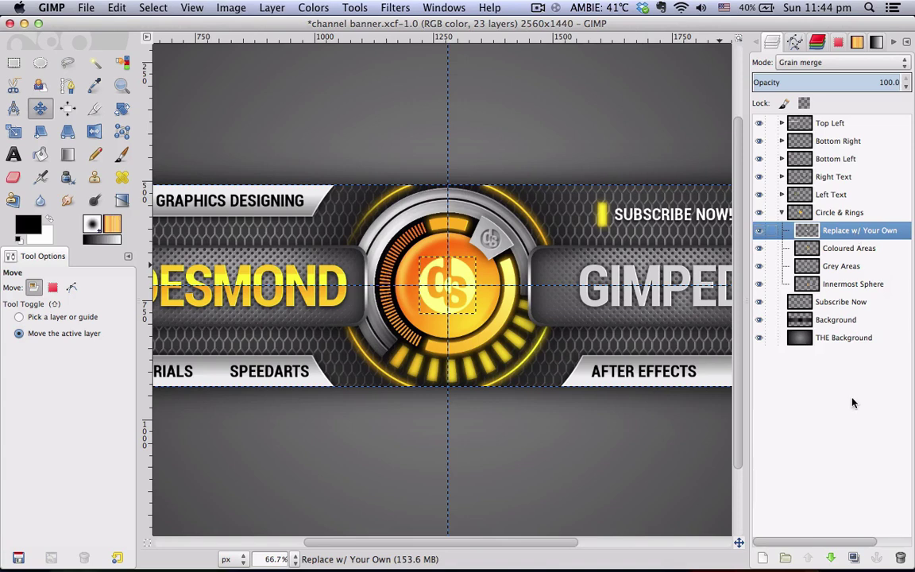
{"action": "left_click", "coordinate": [900, 560]}
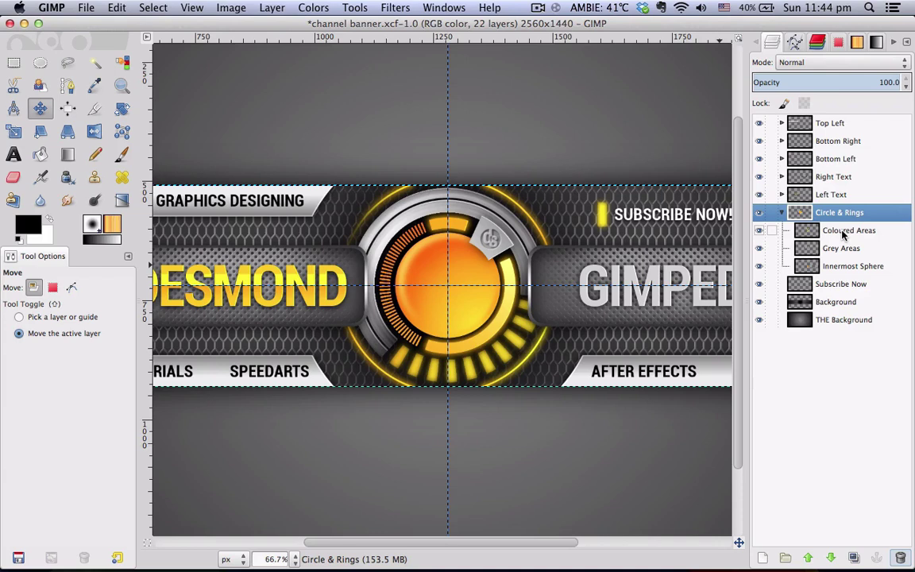
- Import plain_channel_logo.png from the recently used files as a new layer directly above Coloured Areas in the Circle & Rings group
{"action": "left_click", "coordinate": [844, 232]}
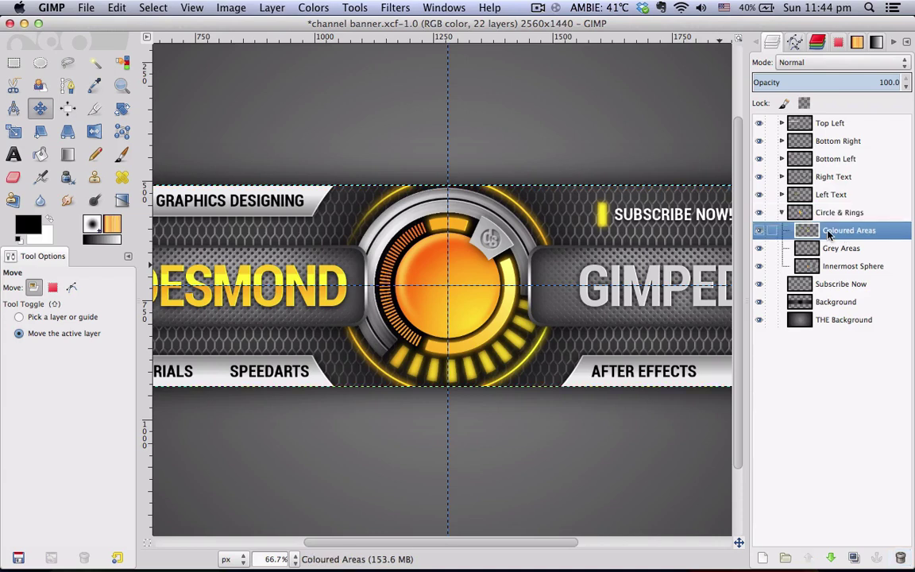
{"action": "left_click", "coordinate": [85, 10]}
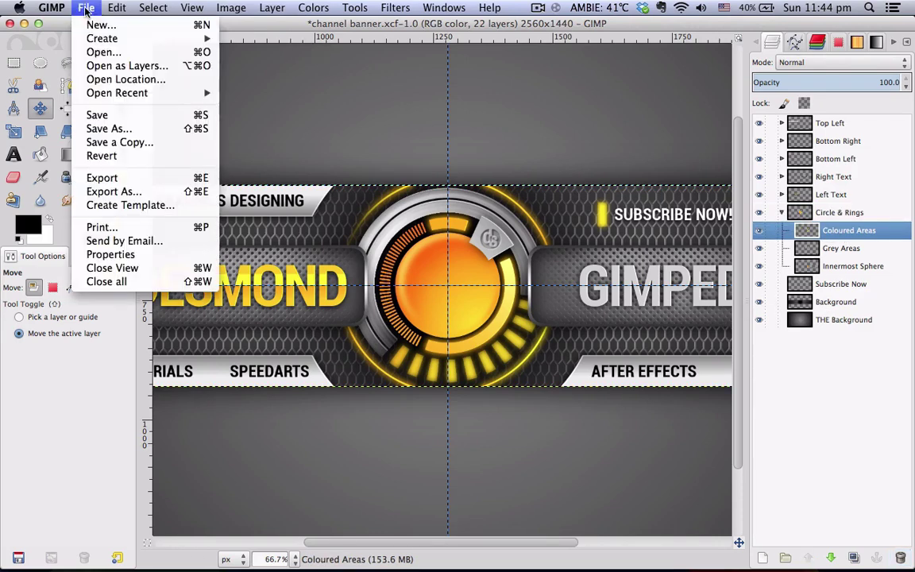
{"action": "left_click", "coordinate": [104, 52]}
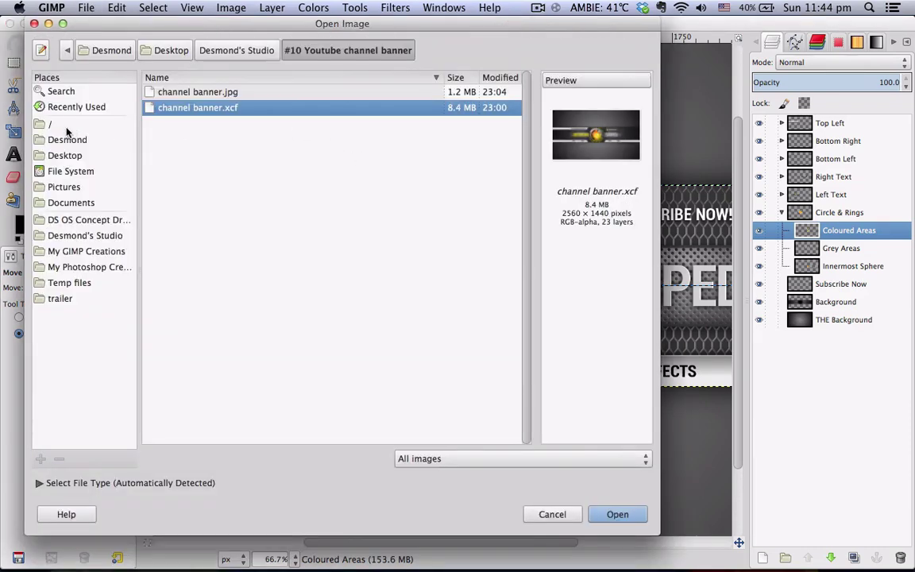
{"action": "left_click", "coordinate": [74, 108]}
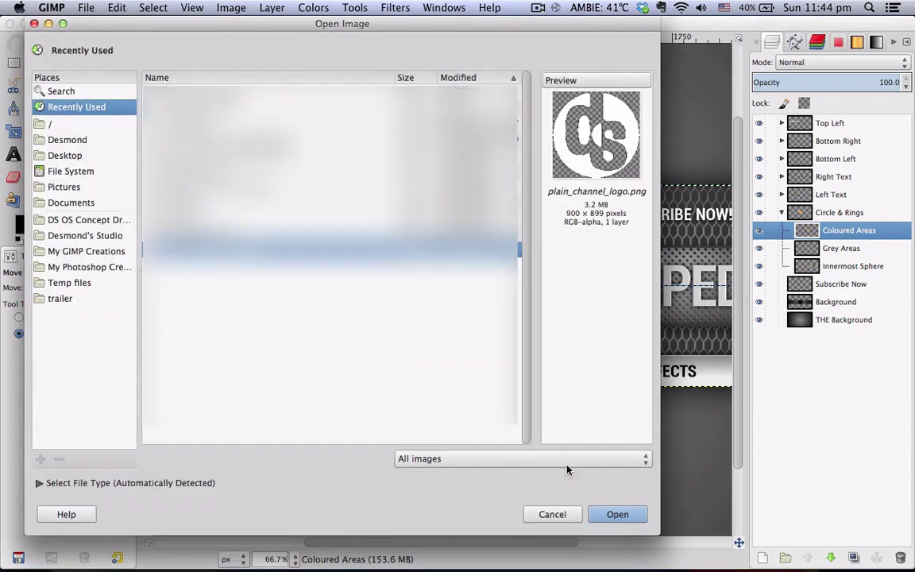
{"action": "left_click", "coordinate": [617, 514]}
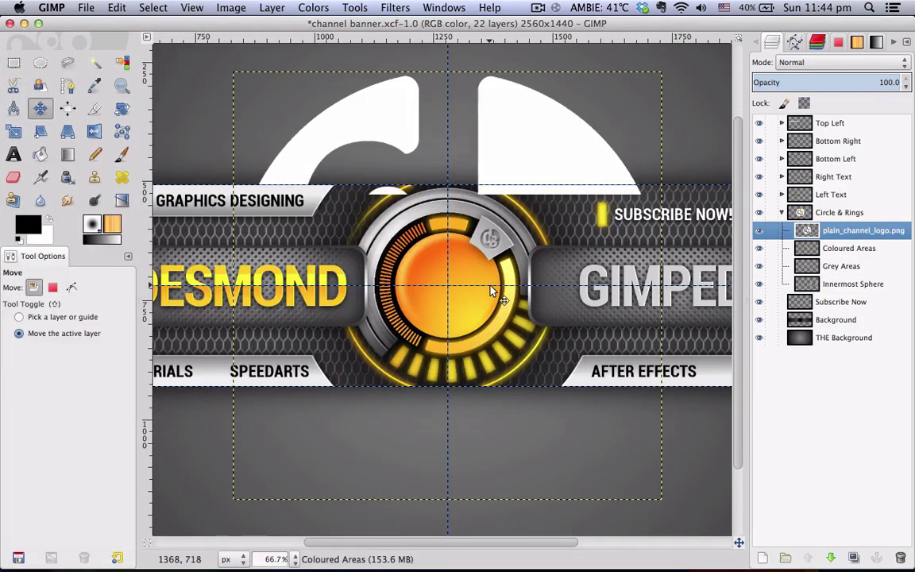
- Set up the Scale tool to keep the aspect ratio for resizing the plain_channel_logo.png layer
{"action": "key", "text": "minus"}
{"action": "key", "text": "minus"}
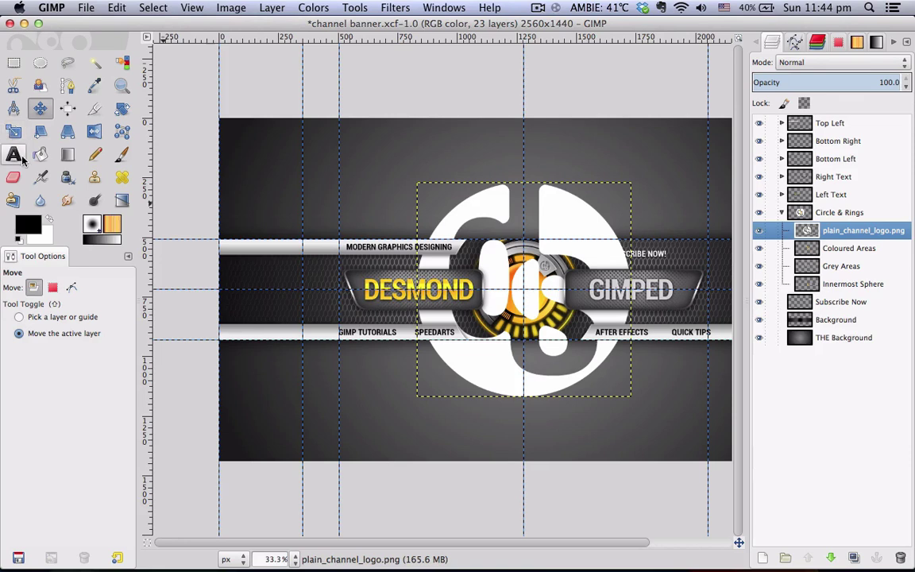
{"action": "left_click", "coordinate": [13, 131]}
{"action": "left_click", "coordinate": [9, 501]}
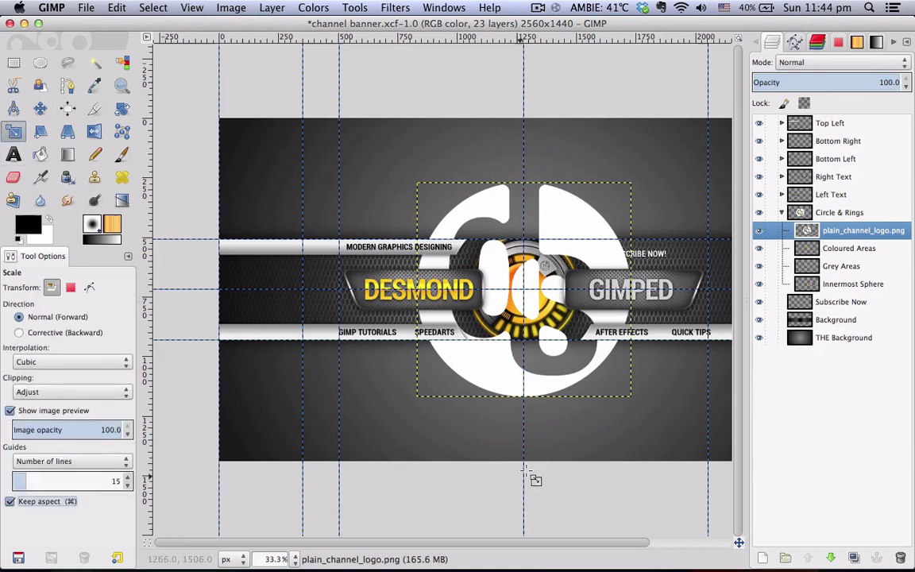
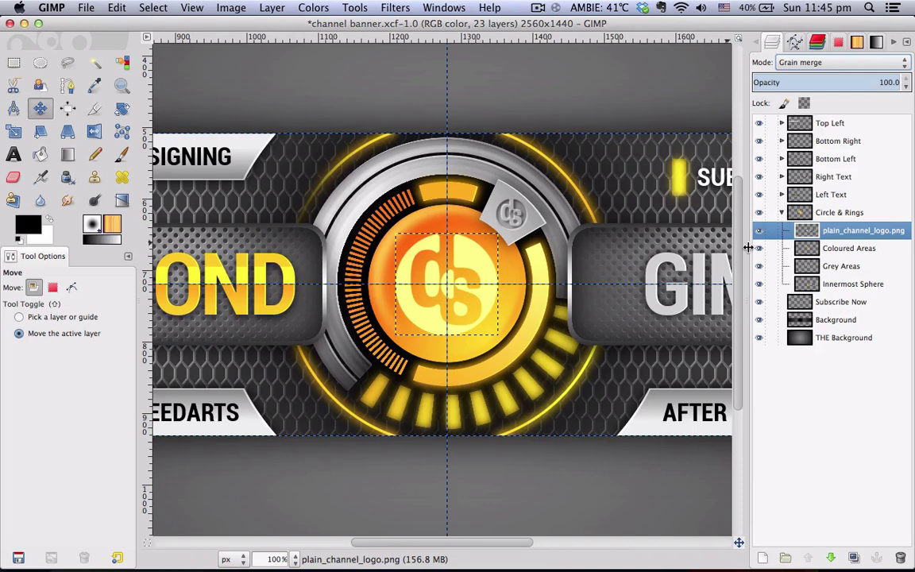
- Collapse the Circle & Rings group, expand the Left Text group and delete its "Replace w/ Own Text" layer
{"action": "left_click", "coordinate": [781, 212]}
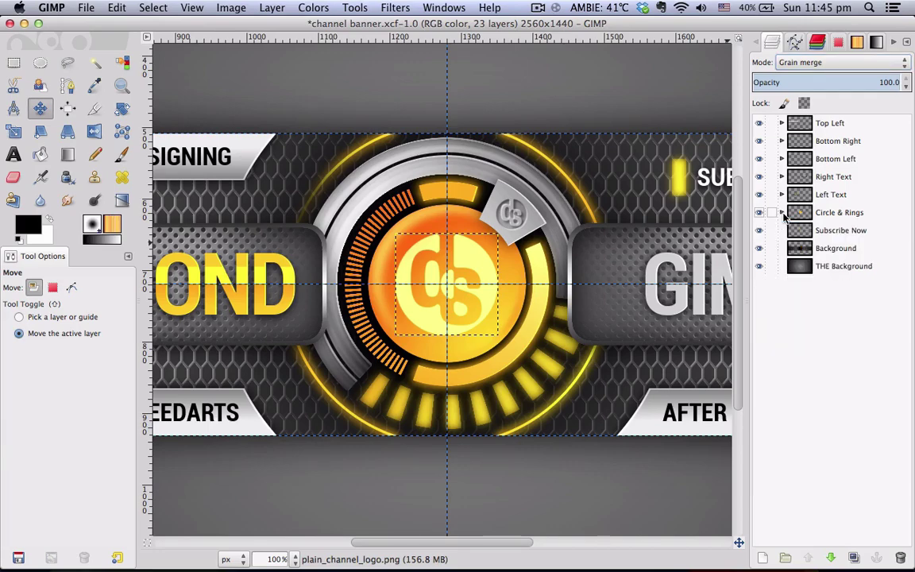
{"action": "scroll", "coordinate": [300, 308], "scroll_direction": "left", "scroll_amount": 8}
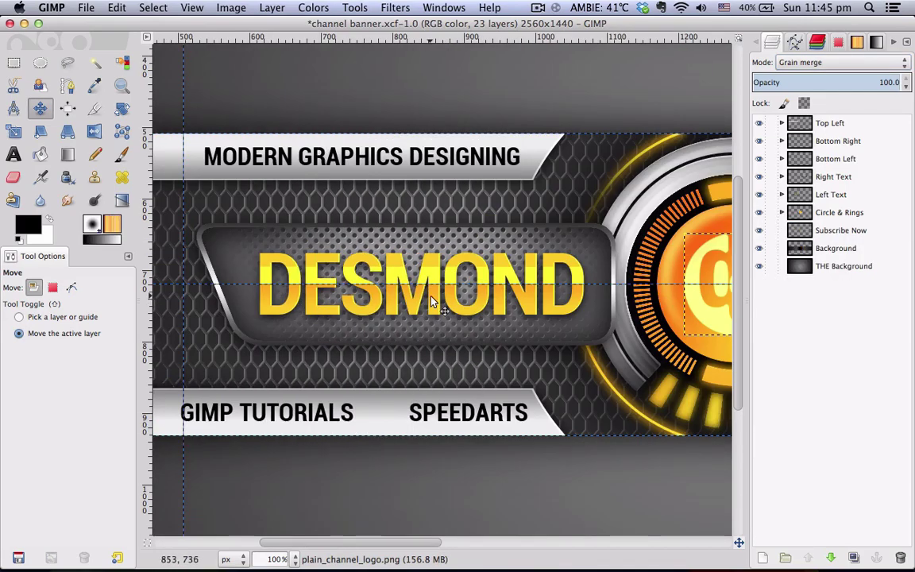
{"action": "scroll", "coordinate": [389, 277], "scroll_direction": "down", "scroll_amount": 2}
{"action": "scroll", "coordinate": [350, 295], "scroll_direction": "up", "scroll_amount": 1}
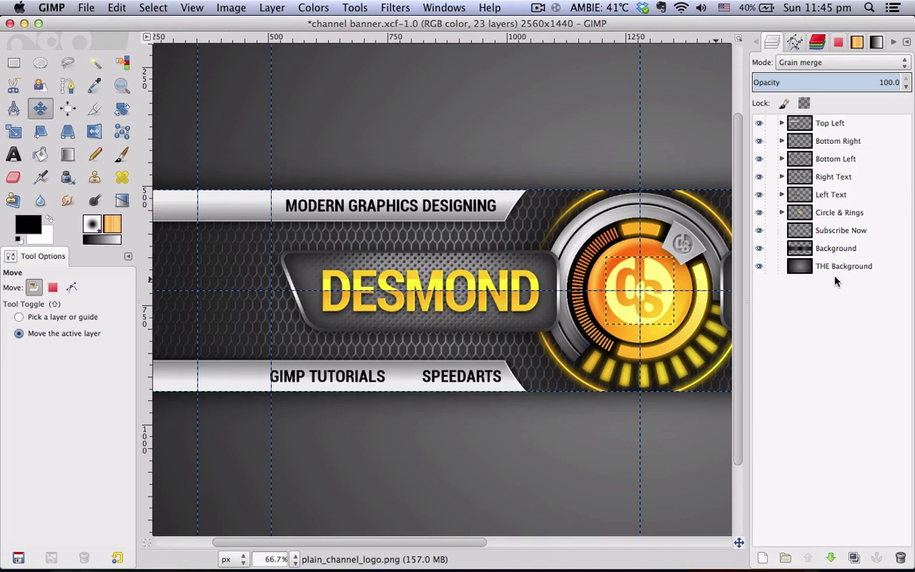
{"action": "left_click", "coordinate": [828, 200]}
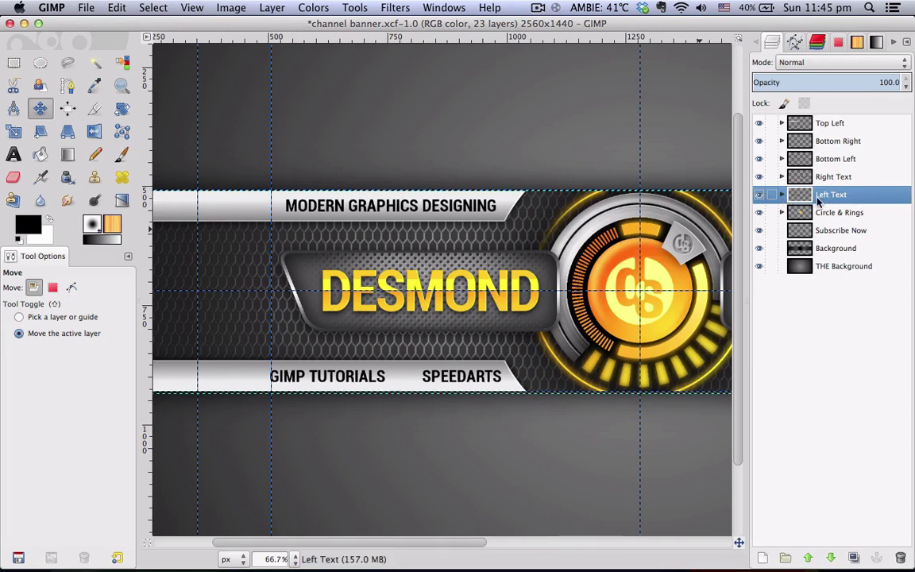
{"action": "left_click", "coordinate": [781, 195]}
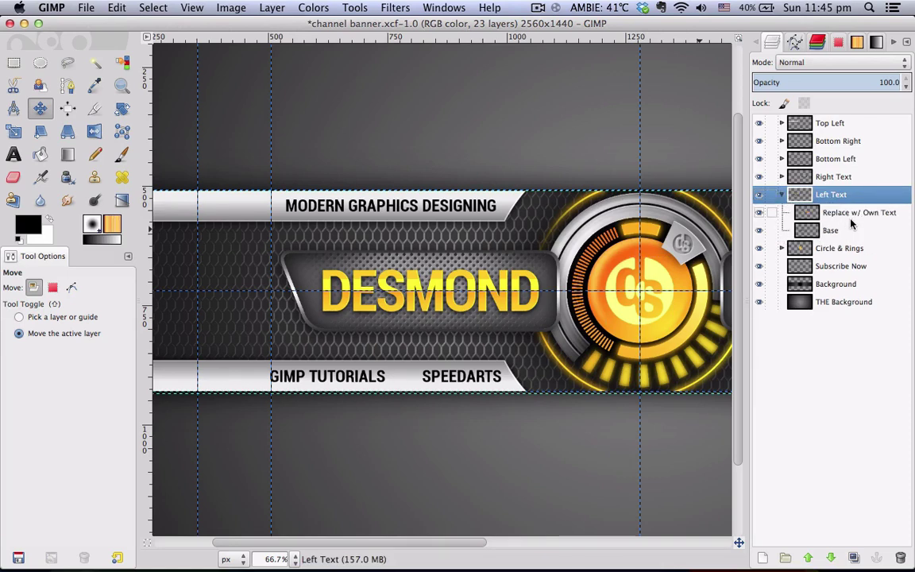
{"action": "left_click", "coordinate": [846, 215]}
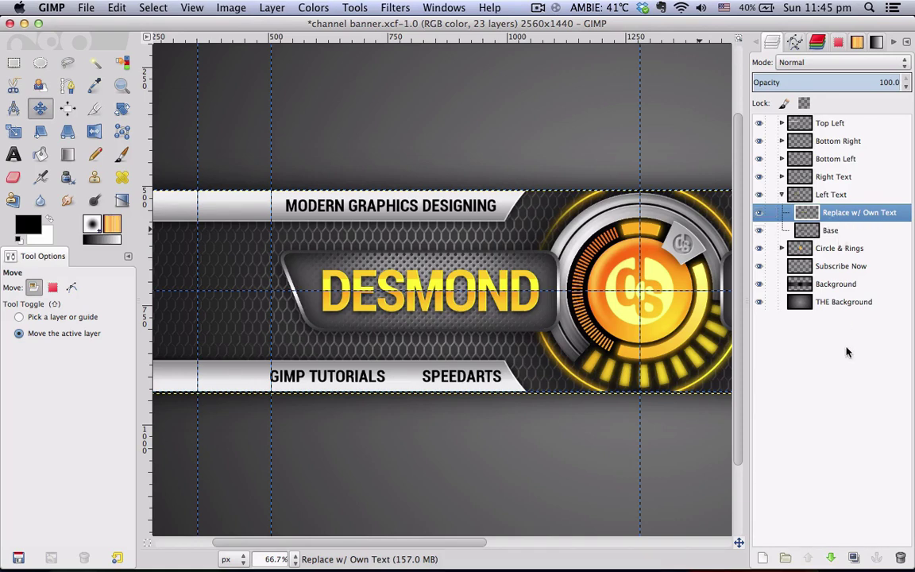
{"action": "left_click", "coordinate": [900, 557]}
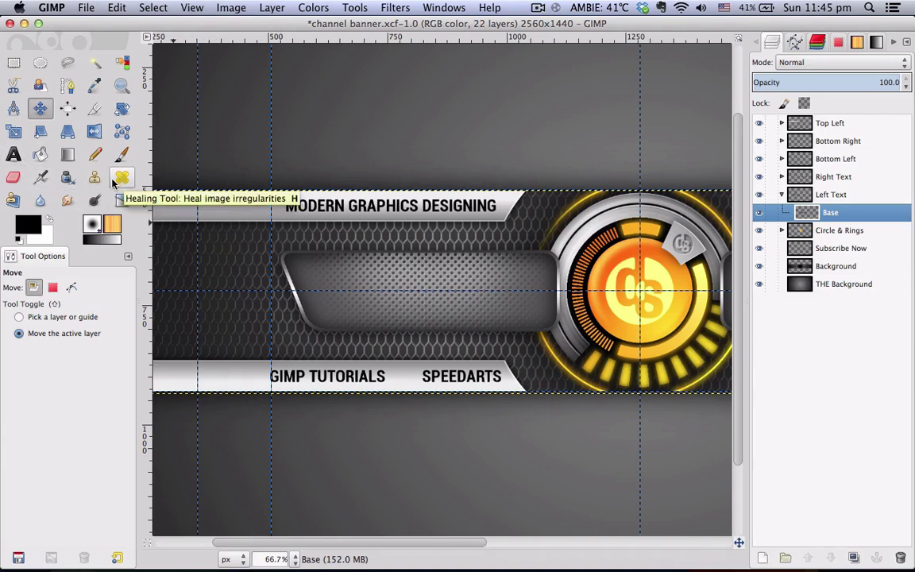
- Configure the Text tool with size 130 px, yellow colour ffcd00 and letter spacing -5
{"action": "left_click", "coordinate": [14, 155]}
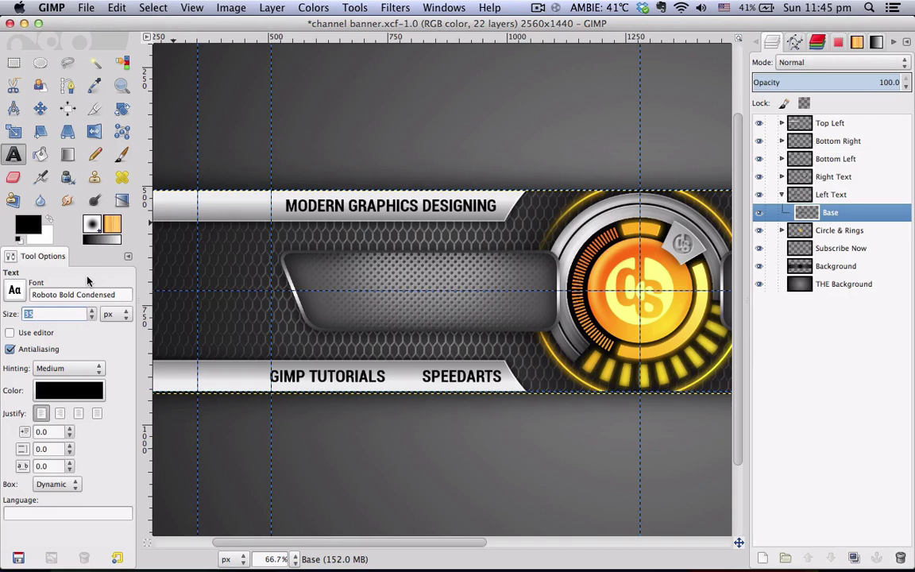
{"action": "type", "text": "130"}
{"action": "left_click", "coordinate": [65, 396]}
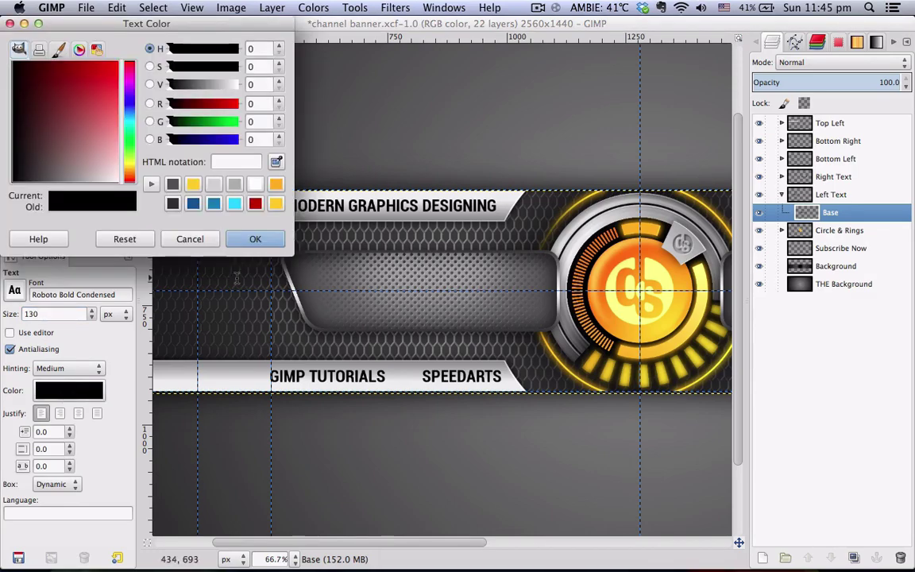
{"action": "left_click", "coordinate": [193, 186]}
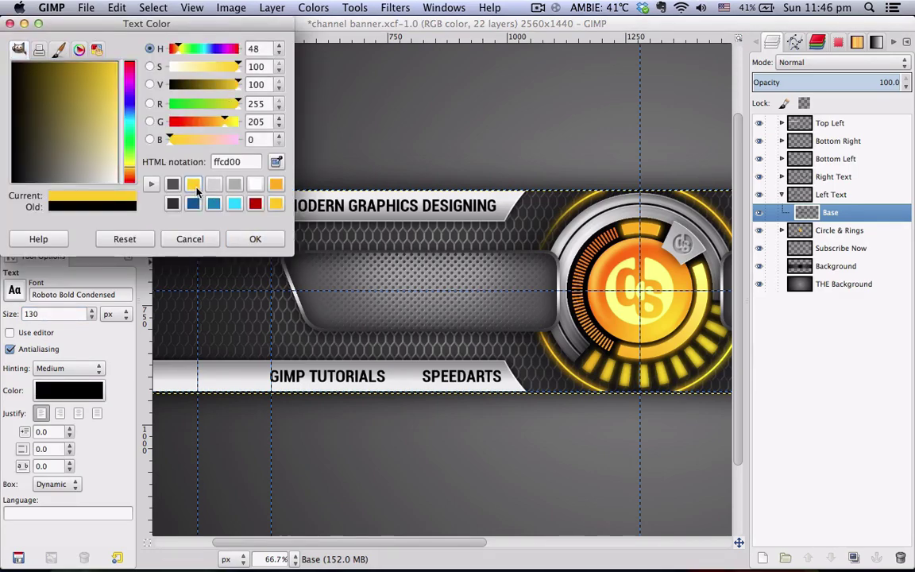
{"action": "left_click", "coordinate": [242, 162]}
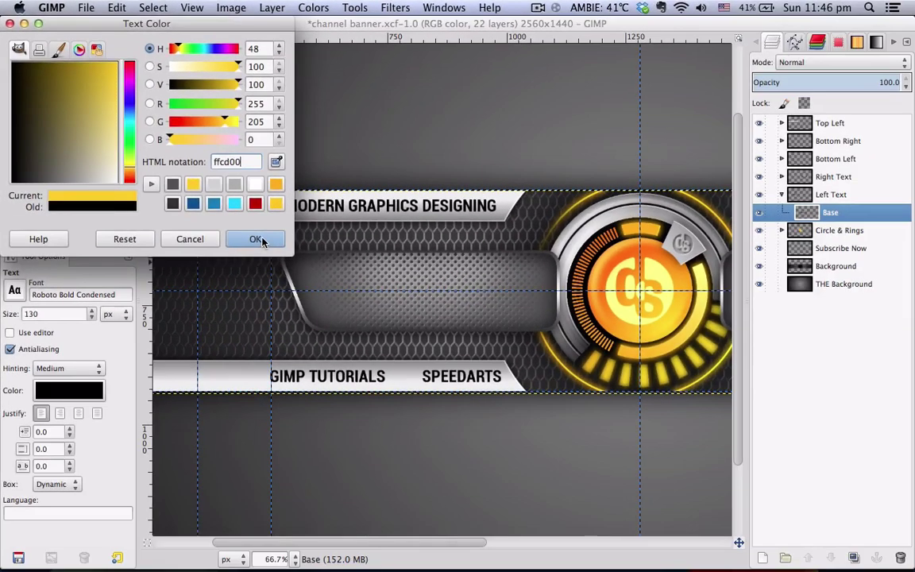
{"action": "left_click", "coordinate": [457, 429]}
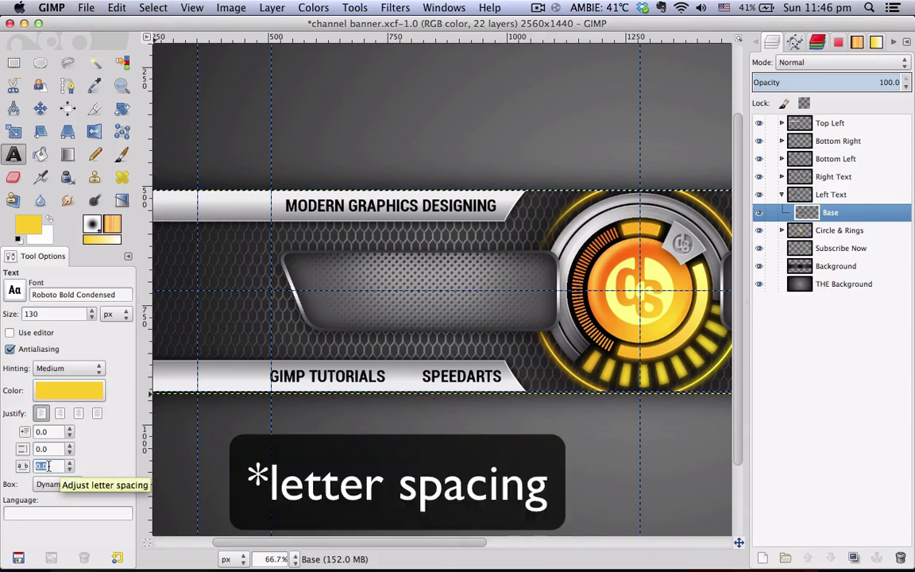
{"action": "type", "text": "-5"}
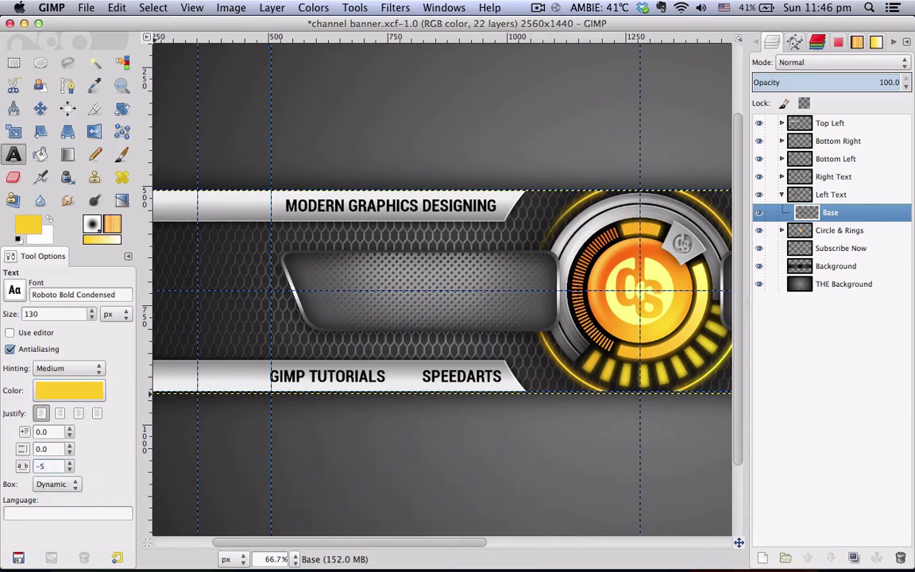
- Add the channel owner's first name in capitals as a text layer and move it to the middle of the left plate
{"action": "left_click", "coordinate": [326, 290]}
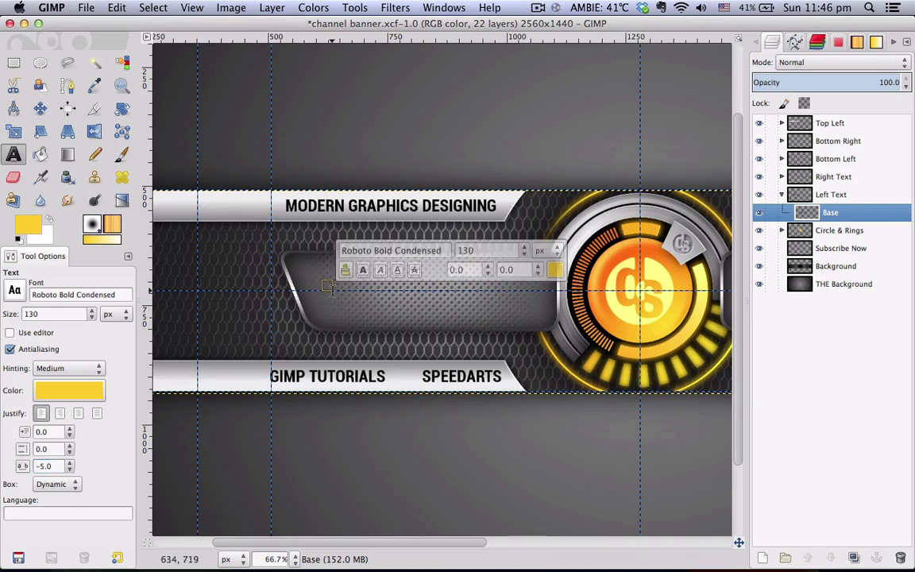
{"action": "type", "text": "DESMOND"}
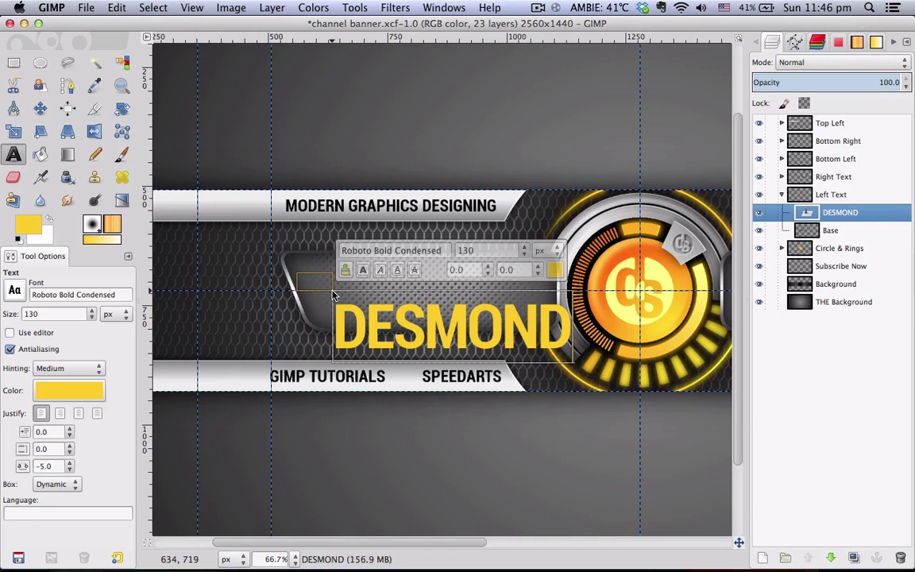
{"action": "left_click", "coordinate": [41, 110]}
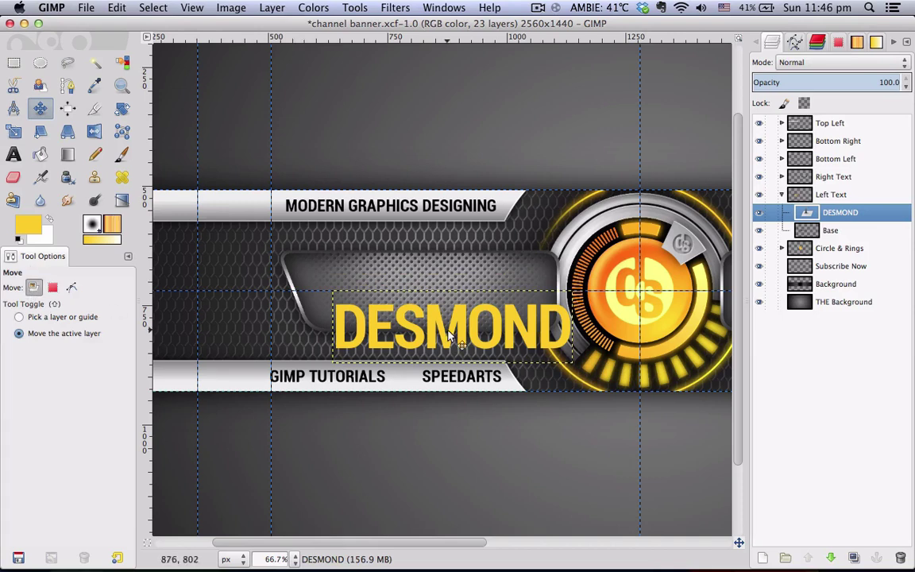
{"action": "left_click_drag", "start_coordinate": [474, 344], "coordinate": [454, 311]}
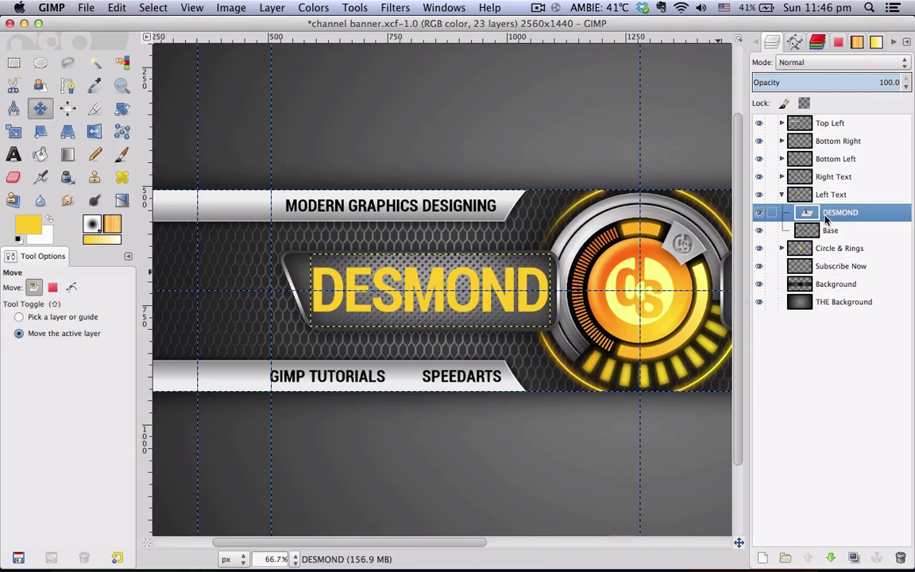
- Select the outline of the first-name lettering from its layer's alpha and add a new transparent 2560 x 1440 px layer above it
{"action": "key", "text": "1"}
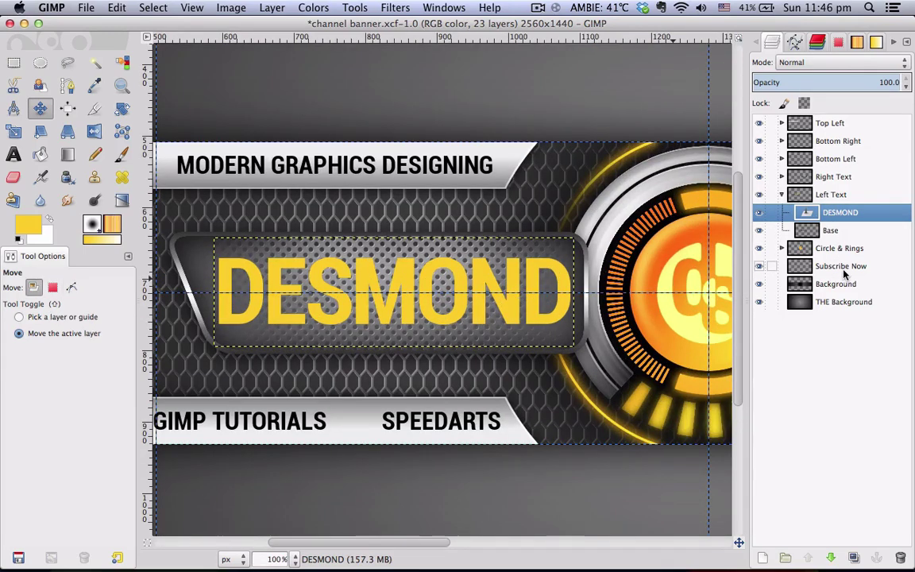
{"action": "right_click", "coordinate": [819, 217]}
{"action": "left_click", "coordinate": [774, 395]}
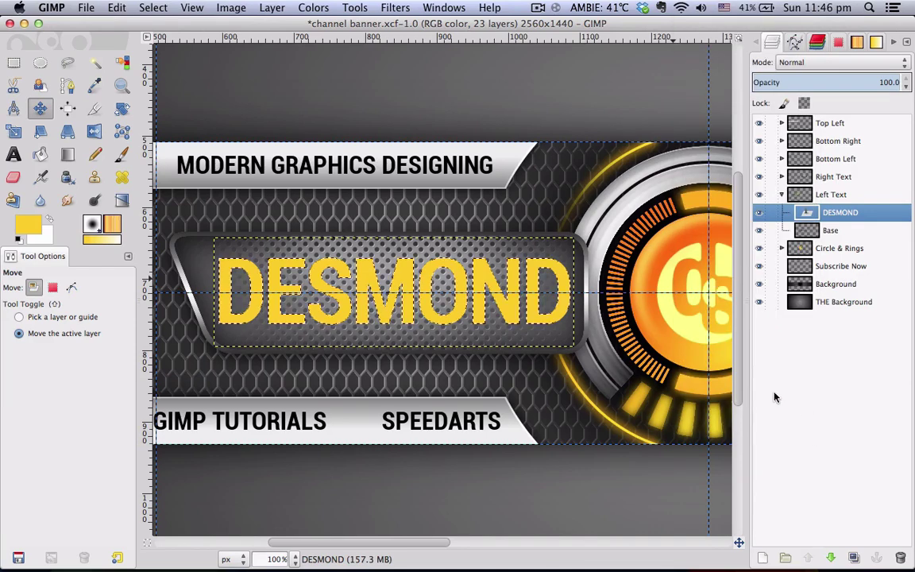
{"action": "left_click", "coordinate": [761, 558]}
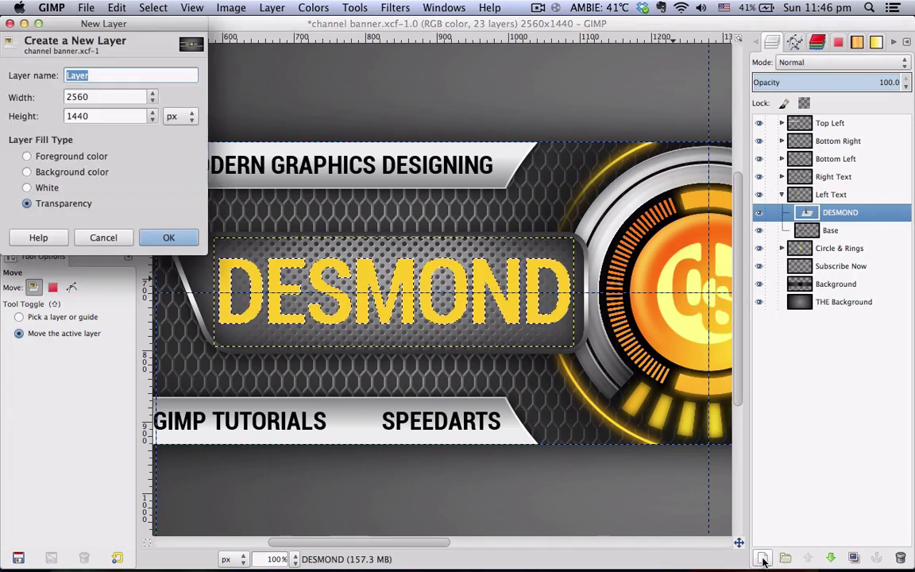
{"action": "left_click", "coordinate": [169, 239]}
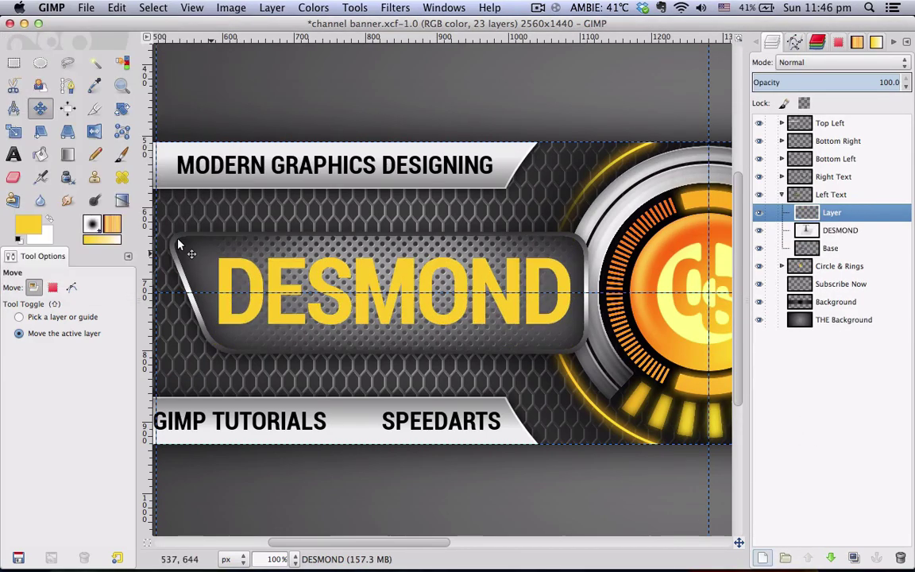
- Intersect the lettering selection with a rectangle about 572 x 24 px, leaving a thin horizontal band just above the centre guide
{"action": "left_click", "coordinate": [15, 63]}
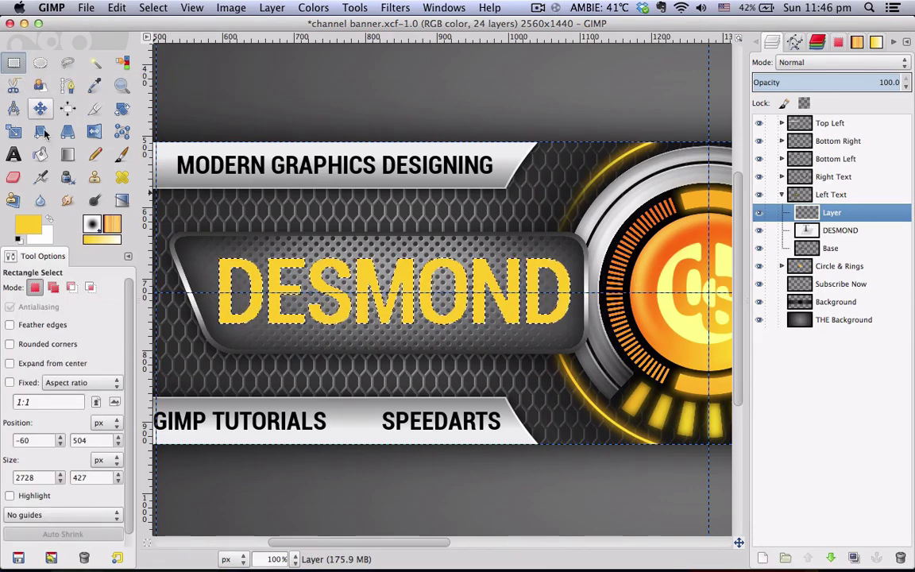
{"action": "left_click", "coordinate": [91, 289]}
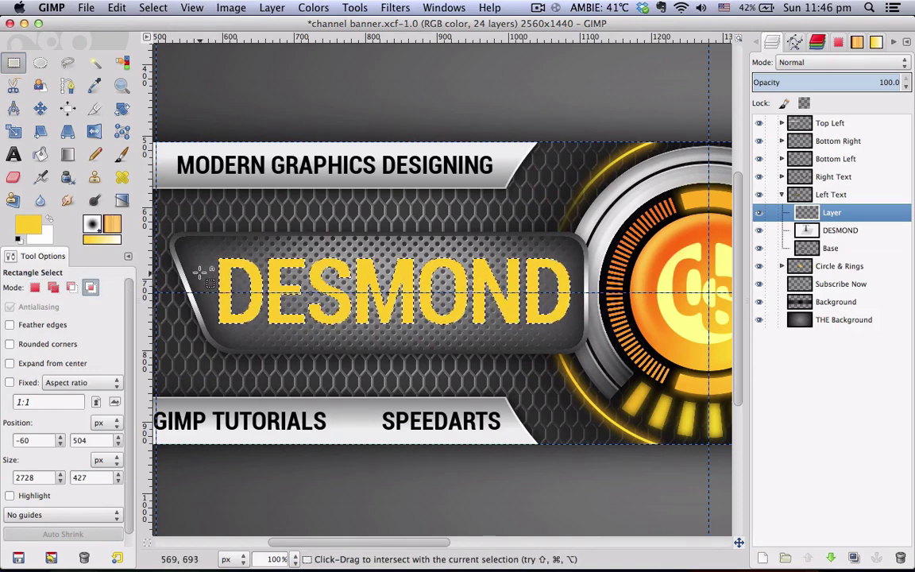
{"action": "left_click_drag", "start_coordinate": [196, 271], "coordinate": [615, 290]}
{"action": "scroll", "coordinate": [442, 290], "scroll_direction": "up", "scroll_amount": 1}
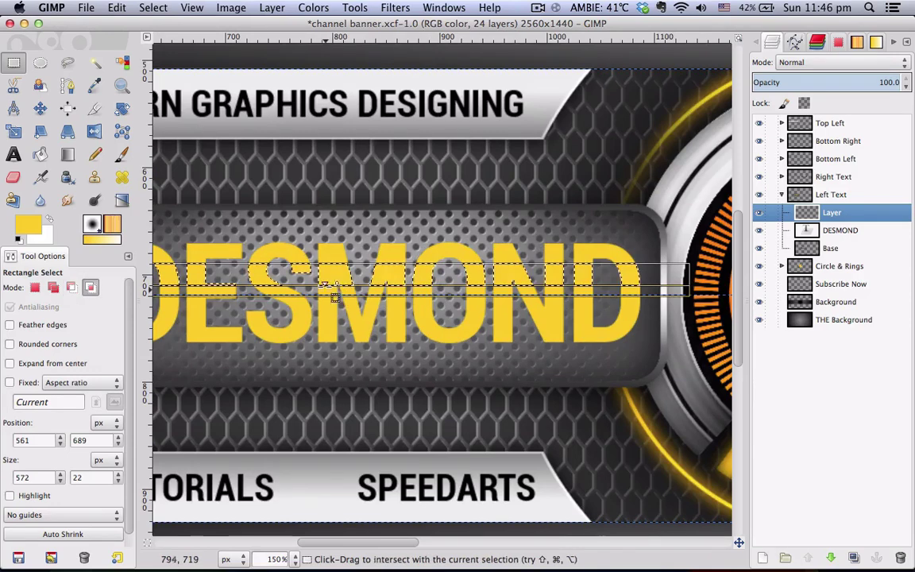
{"action": "left_click_drag", "start_coordinate": [315, 289], "coordinate": [313, 294]}
{"action": "left_click_drag", "start_coordinate": [275, 251], "coordinate": [279, 276]}
{"action": "left_click", "coordinate": [284, 280]}
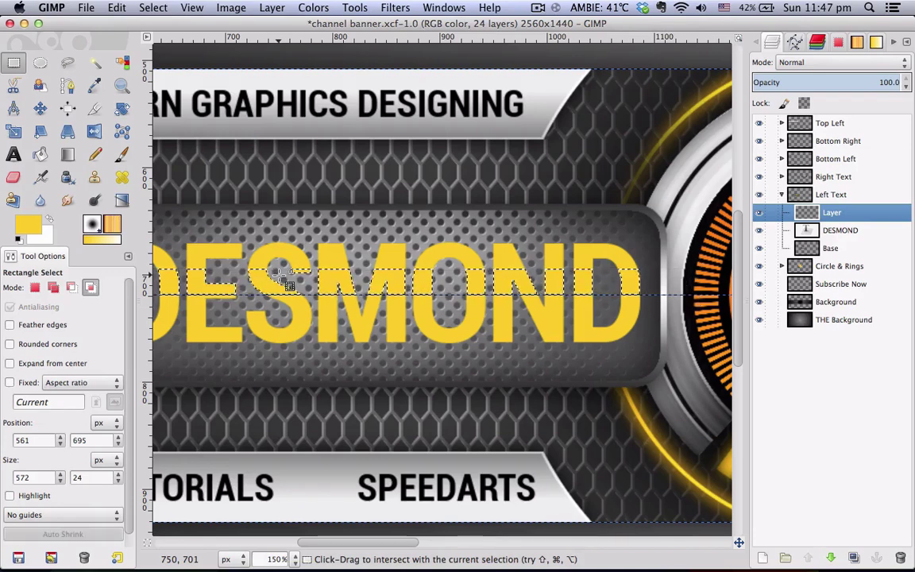
- Swap the foreground and background colours and bucket-fill the selected band of the lettering with white on the new layer
{"action": "left_click", "coordinate": [42, 156]}
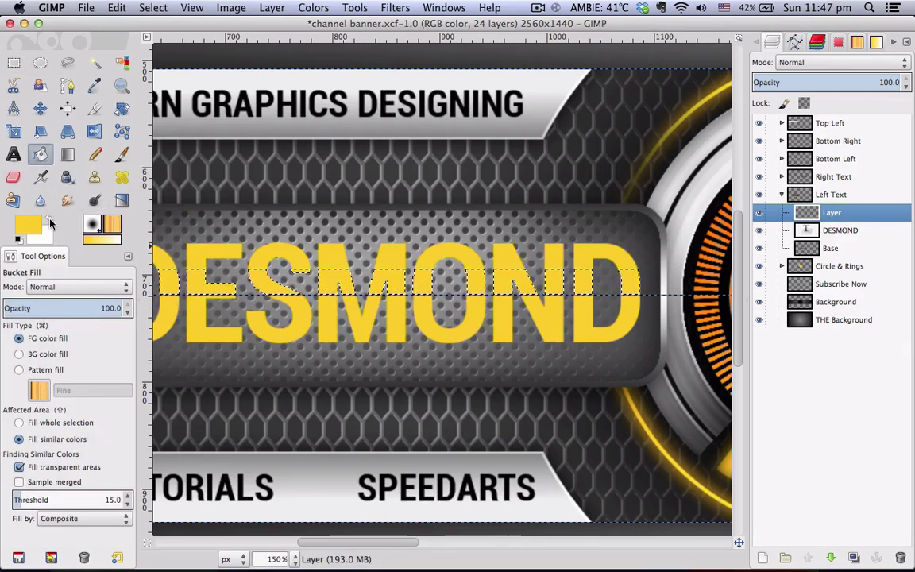
{"action": "left_click", "coordinate": [48, 219]}
{"action": "scroll", "coordinate": [422, 498], "scroll_direction": "left", "scroll_amount": 4}
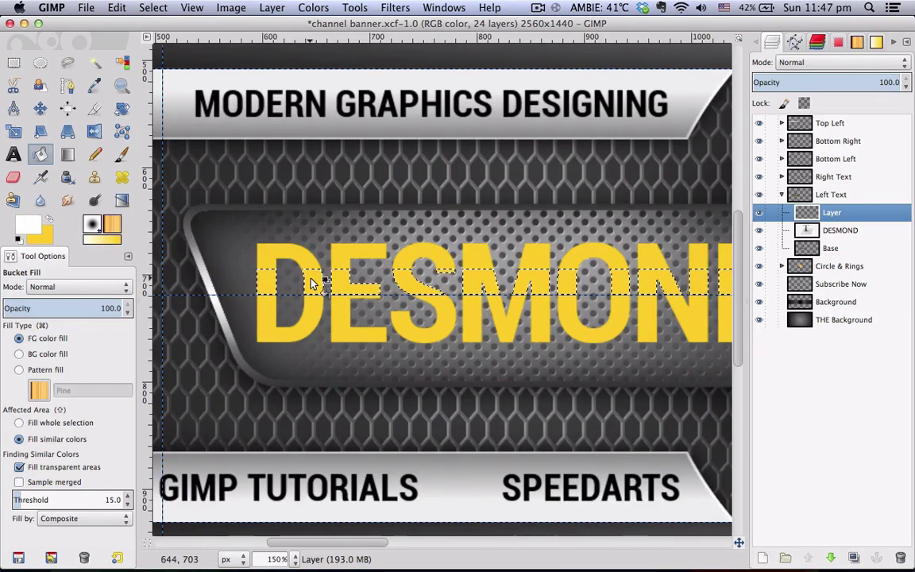
{"action": "left_click", "coordinate": [486, 304]}
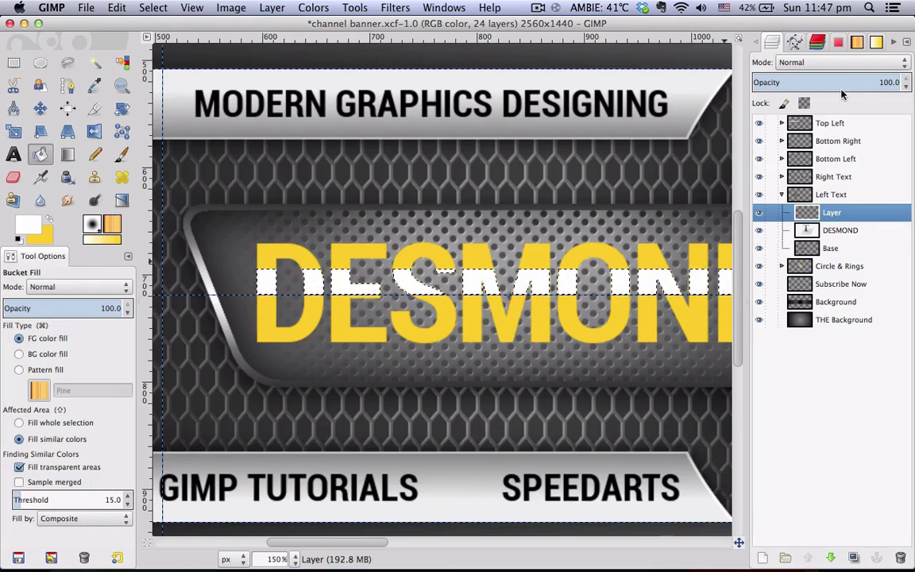
- Set the white band layer's blend mode to Overlay and clear the selection
{"action": "left_click", "coordinate": [790, 62]}
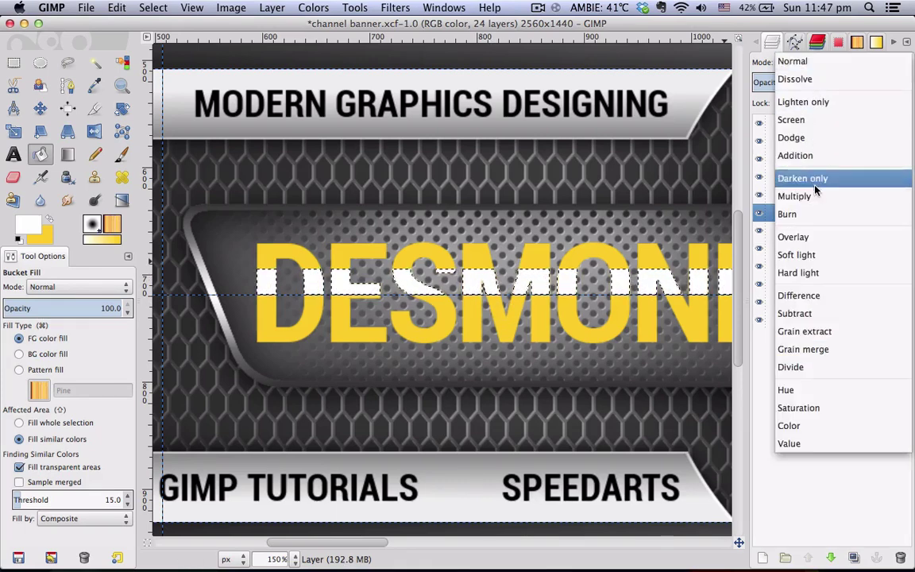
{"action": "left_click", "coordinate": [795, 236]}
{"action": "scroll", "coordinate": [461, 264], "scroll_direction": "right", "scroll_amount": 5}
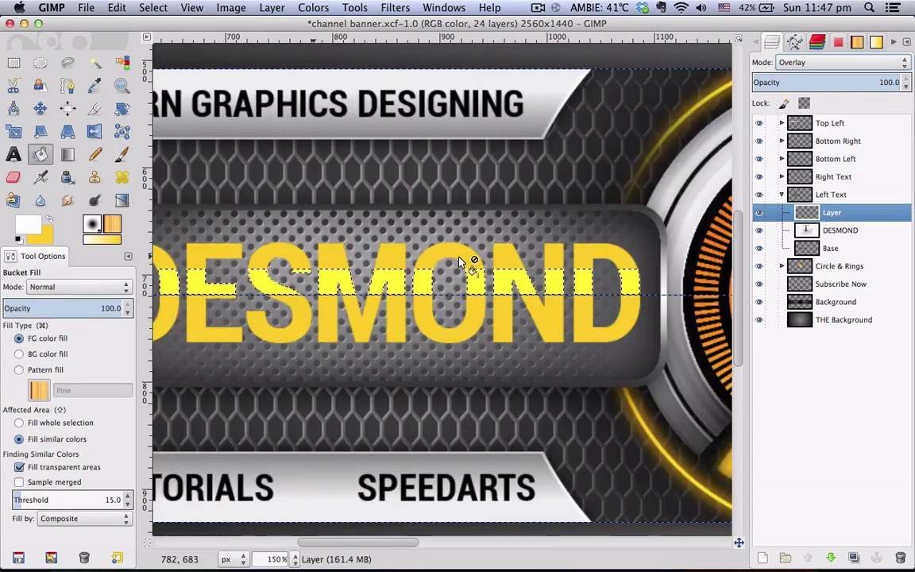
{"action": "left_click", "coordinate": [154, 7]}
{"action": "left_click", "coordinate": [161, 40]}
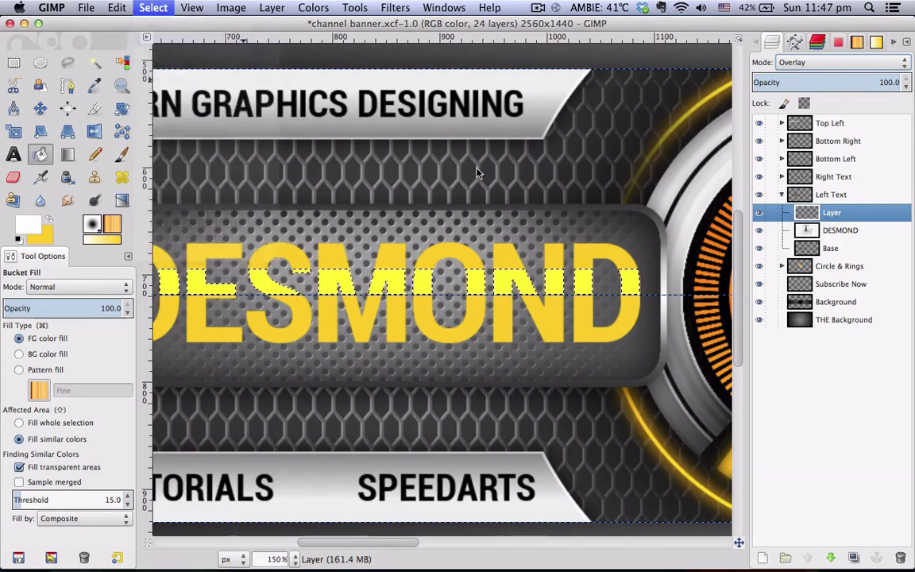
{"action": "scroll", "coordinate": [376, 248], "scroll_direction": "down", "scroll_amount": 2}
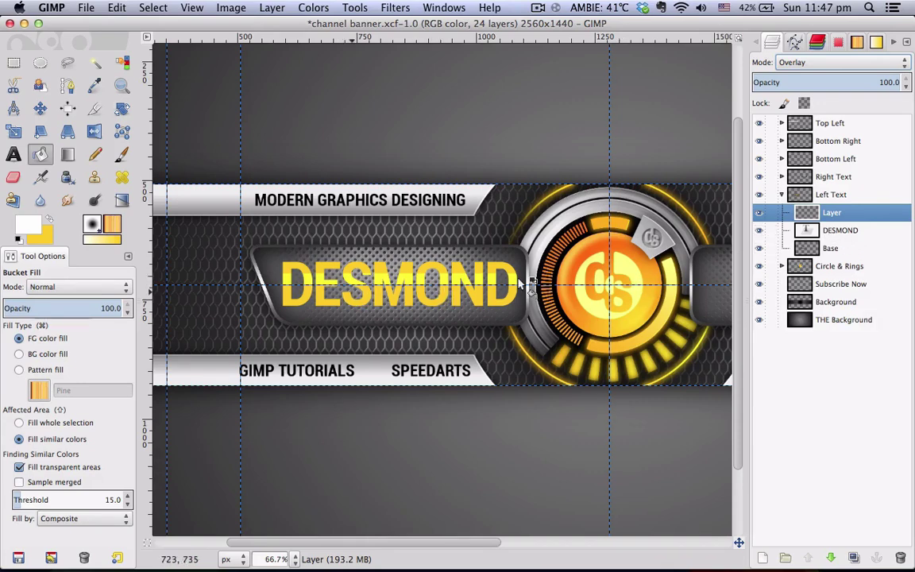
- Select the outline of the first-name lettering from its layer's alpha and add a new transparent layer above the white band layer
{"action": "left_click", "coordinate": [836, 232]}
{"action": "right_click", "coordinate": [836, 231]}
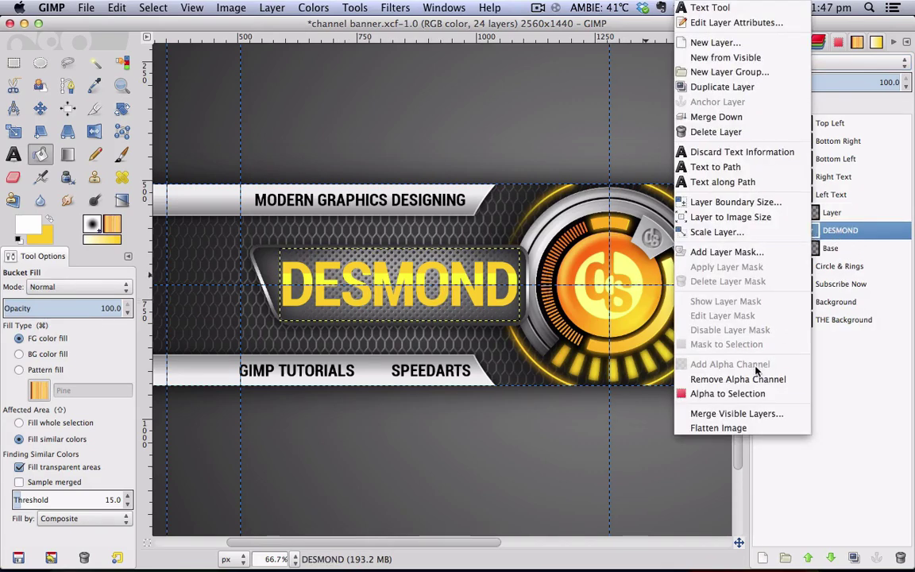
{"action": "left_click", "coordinate": [762, 390]}
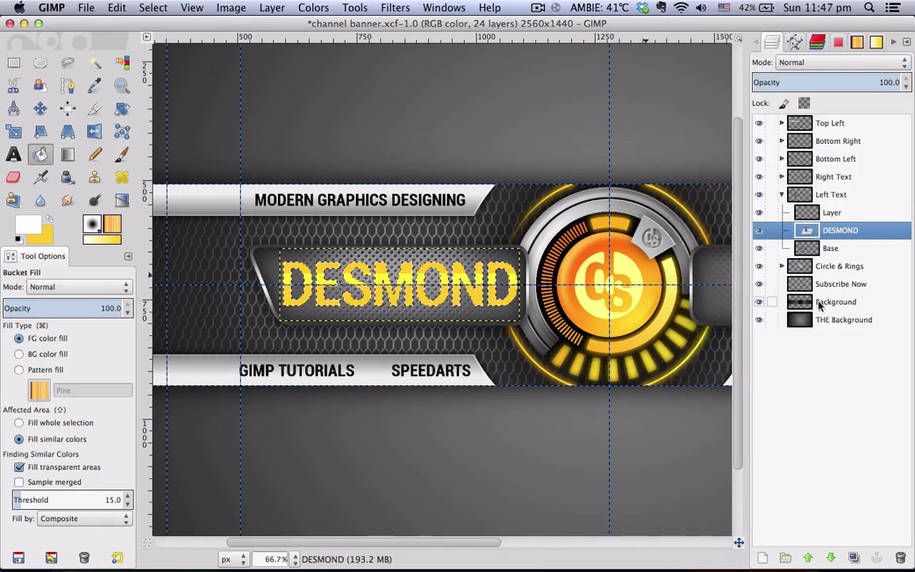
{"action": "left_click", "coordinate": [838, 212]}
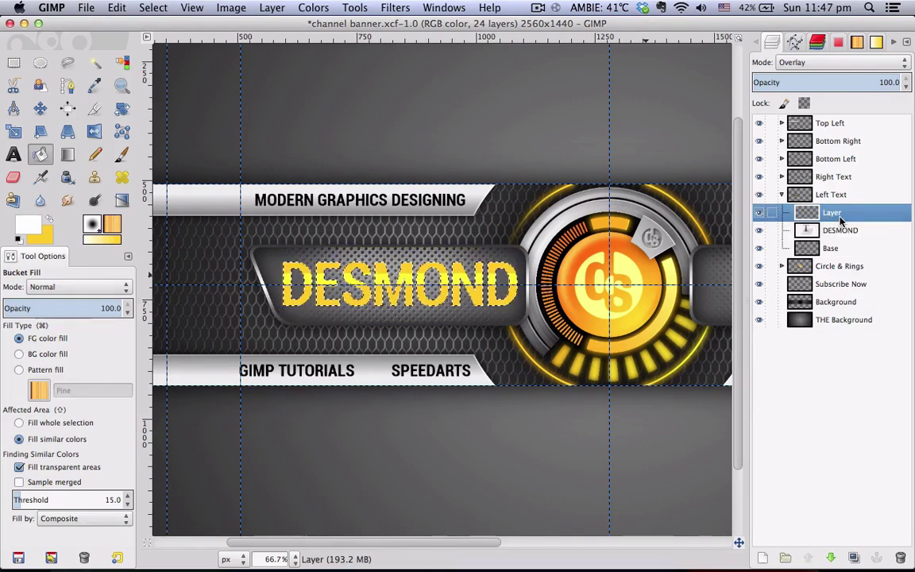
{"action": "left_click", "coordinate": [763, 556]}
{"action": "left_click", "coordinate": [176, 238]}
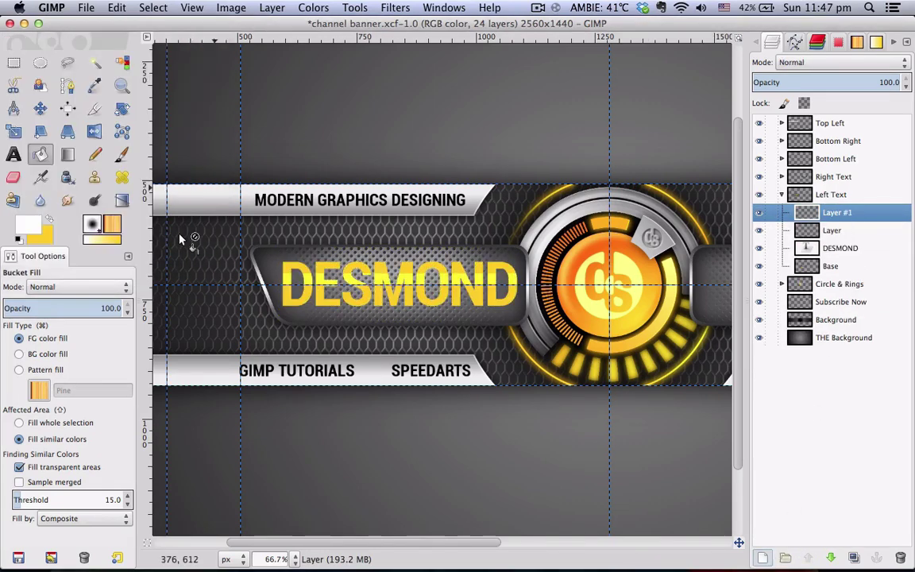
- Intersect the lettering selection with a rectangle about 558 x 124 px starting at the centre guide, keeping only the lower half of the letters
{"action": "left_click", "coordinate": [14, 62]}
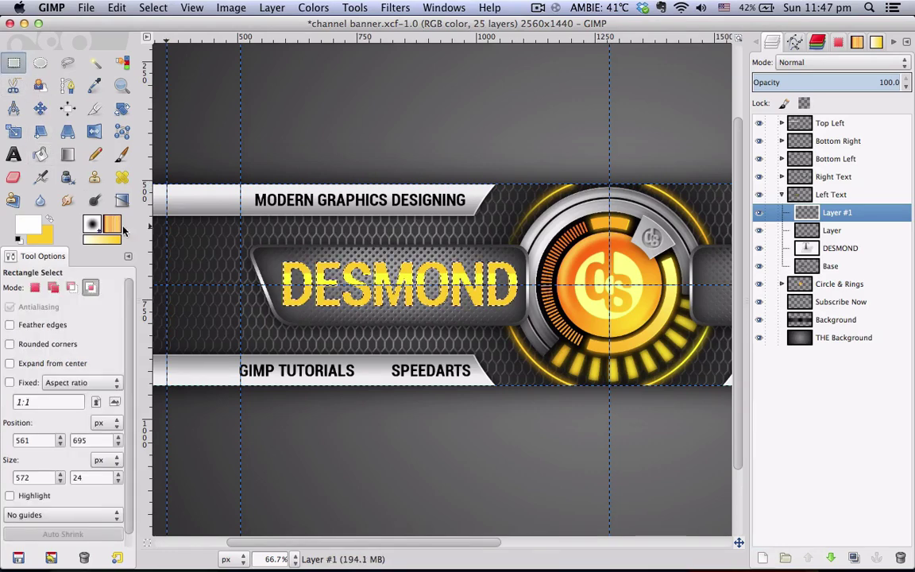
{"action": "scroll", "coordinate": [270, 308], "scroll_direction": "up", "scroll_amount": 1}
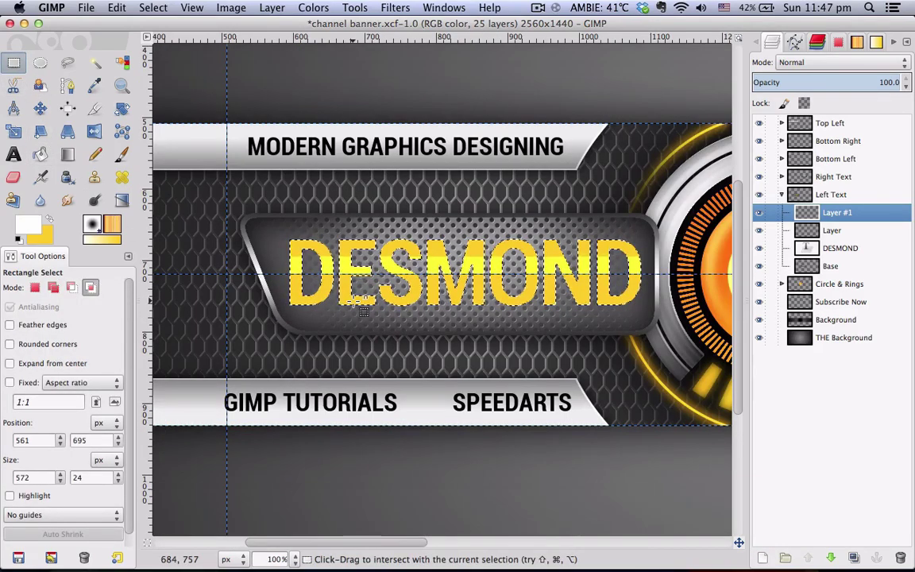
{"action": "left_click", "coordinate": [90, 288]}
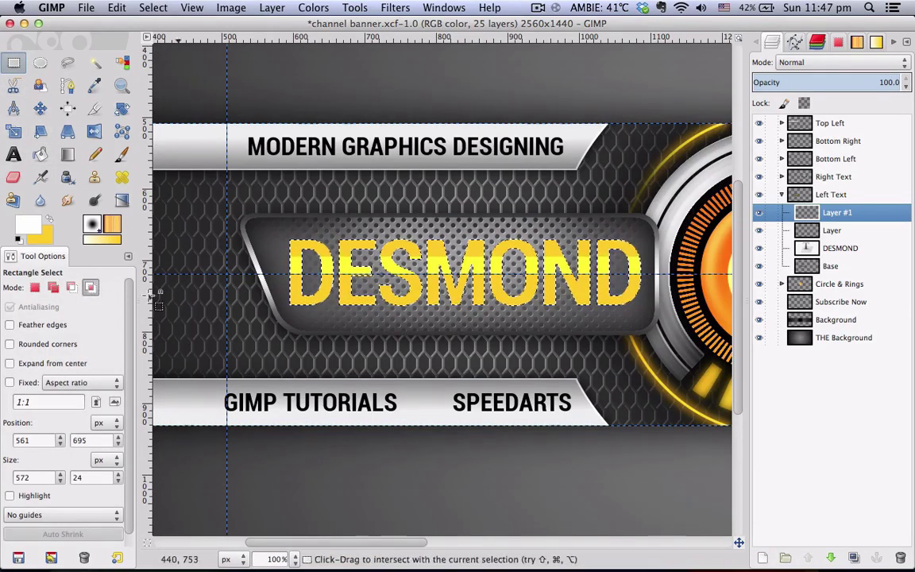
{"action": "left_click_drag", "start_coordinate": [270, 274], "coordinate": [671, 361]}
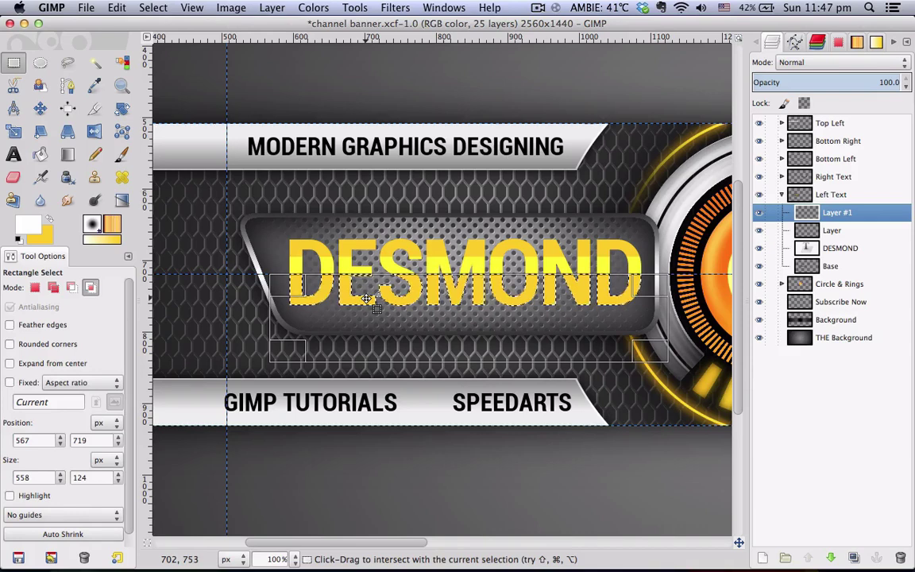
{"action": "key", "text": "Return"}
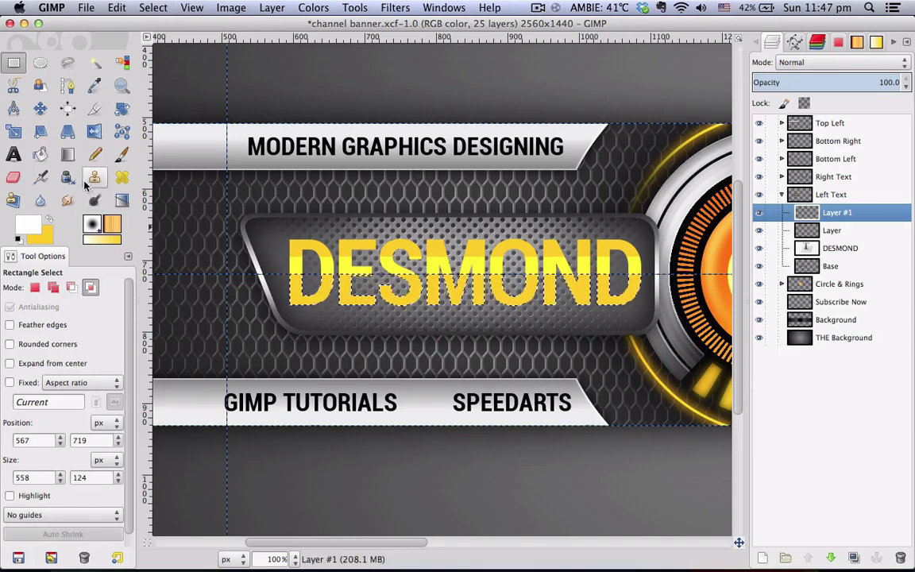
- Reset the colours to black and white and blend a linear FG to Transparent gradient from the centre guide down to the letters' base
{"action": "left_click", "coordinate": [68, 156]}
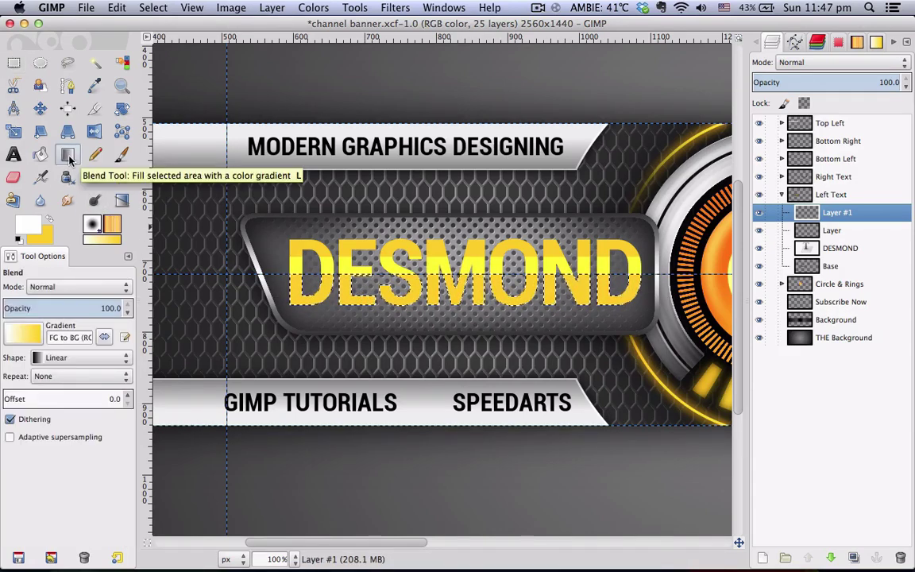
{"action": "left_click", "coordinate": [20, 240]}
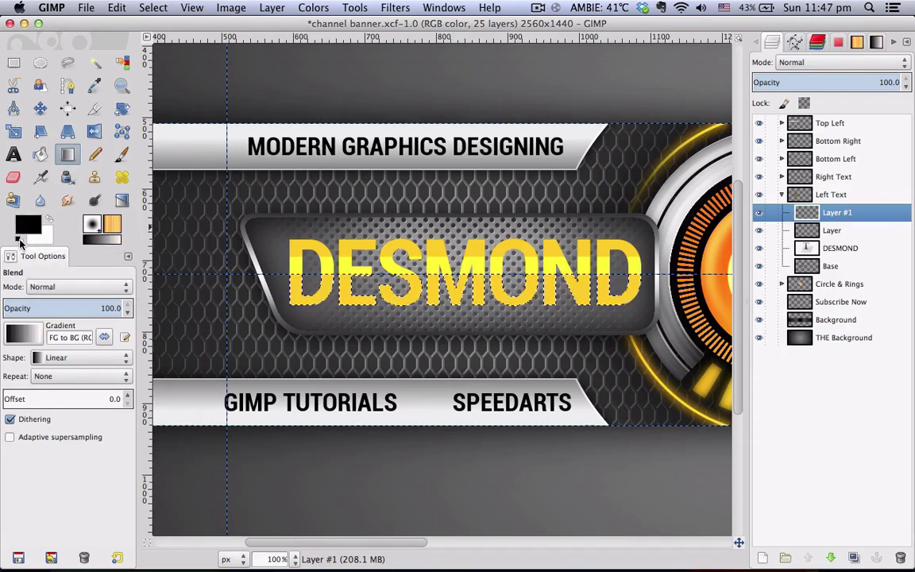
{"action": "left_click", "coordinate": [31, 336]}
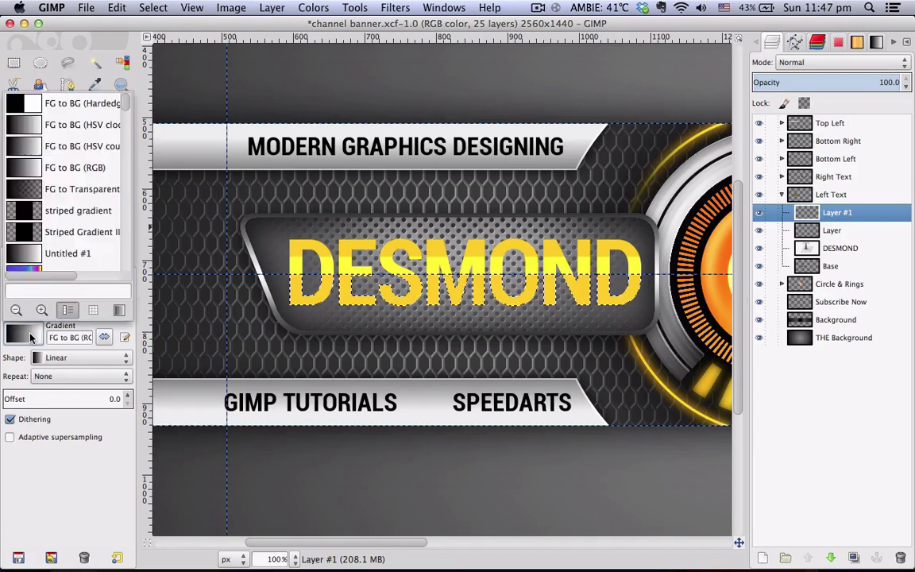
{"action": "left_click", "coordinate": [50, 189]}
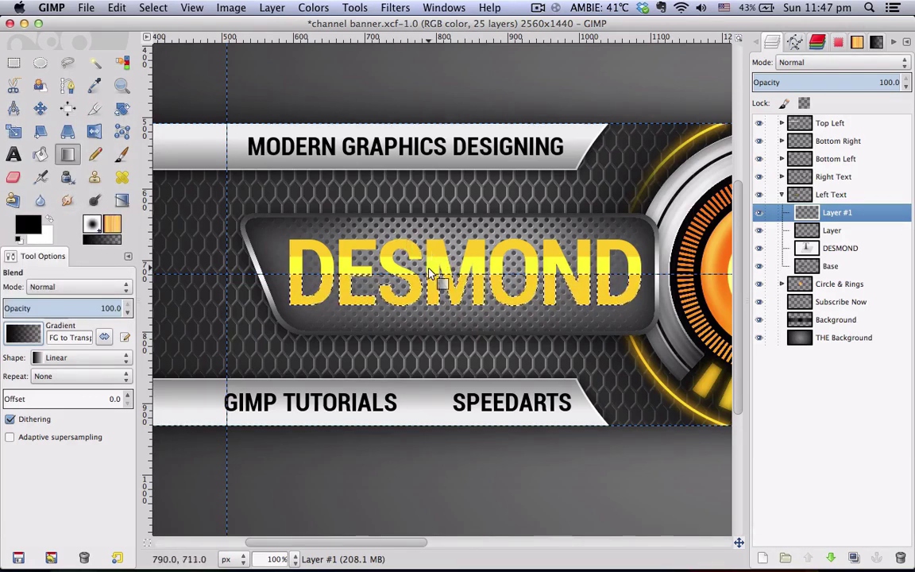
{"action": "left_click_drag", "start_coordinate": [429, 276], "coordinate": [428, 309]}
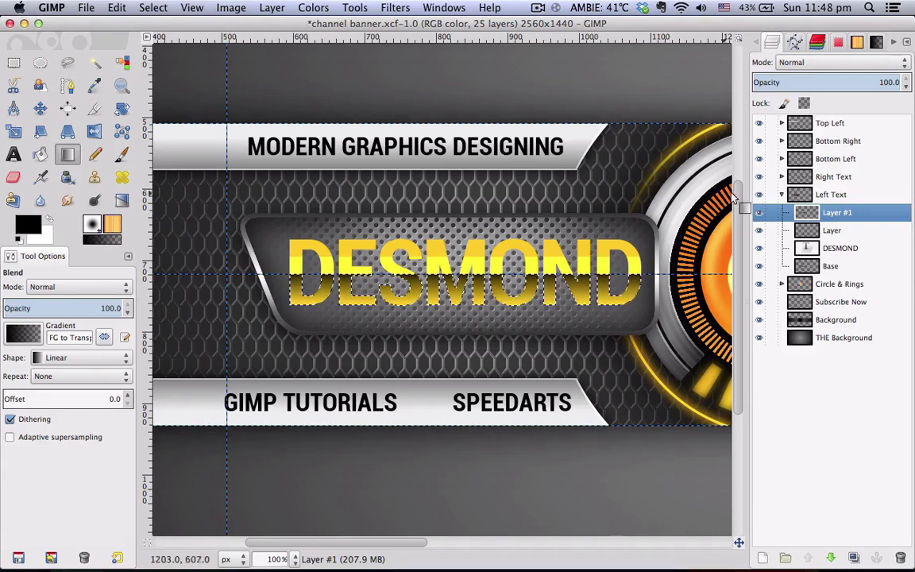
- Set the black gradient layer's blend mode to Overlay and clear the selection
{"action": "left_click", "coordinate": [823, 64]}
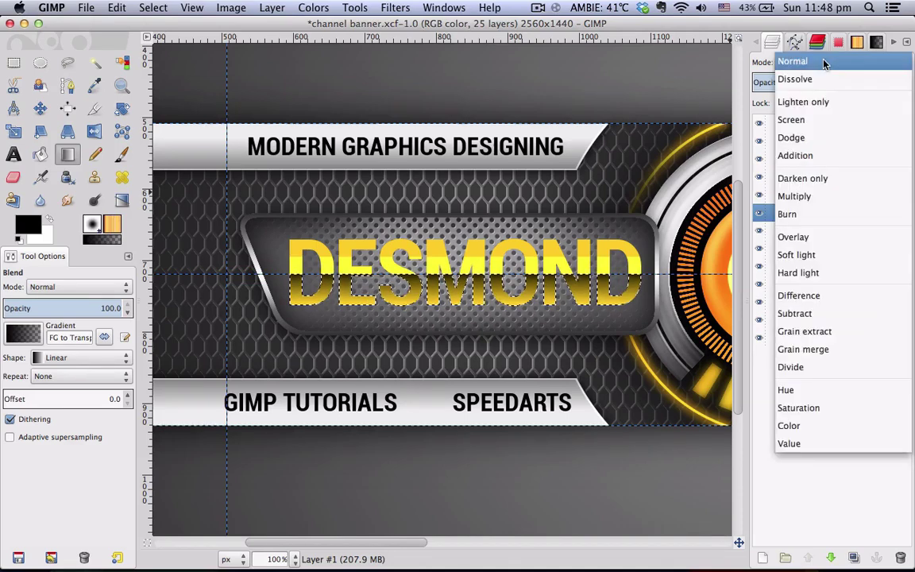
{"action": "left_click", "coordinate": [816, 236]}
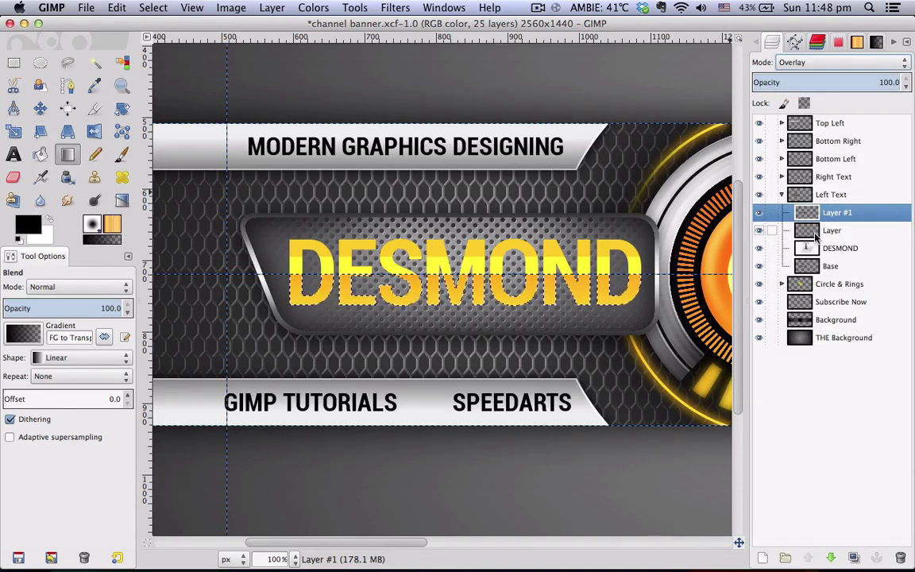
{"action": "left_click", "coordinate": [153, 8]}
{"action": "left_click", "coordinate": [160, 39]}
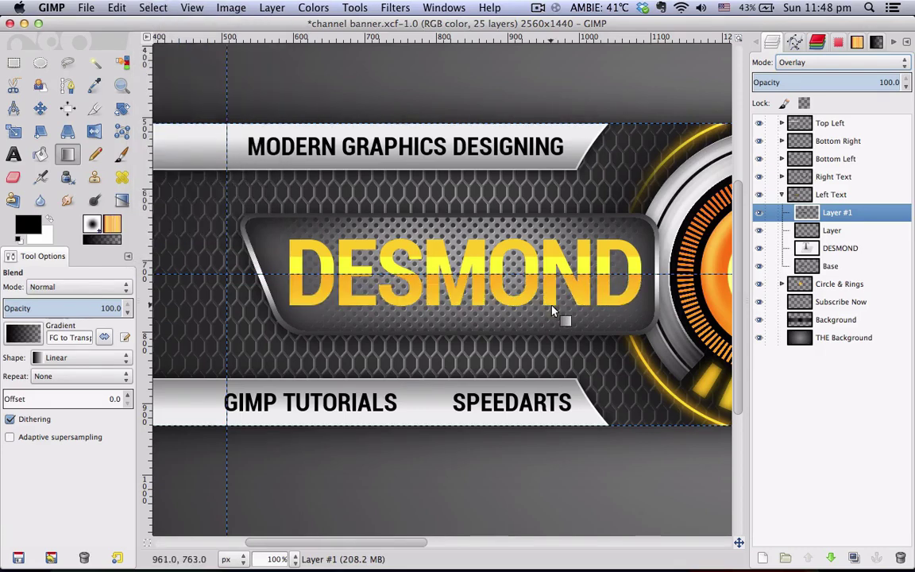
- Select the first-name lettering's outline from its alpha and add a transparent 2560 x 1440 px layer named SHADOW directly above the Base layer
{"action": "left_click", "coordinate": [828, 249]}
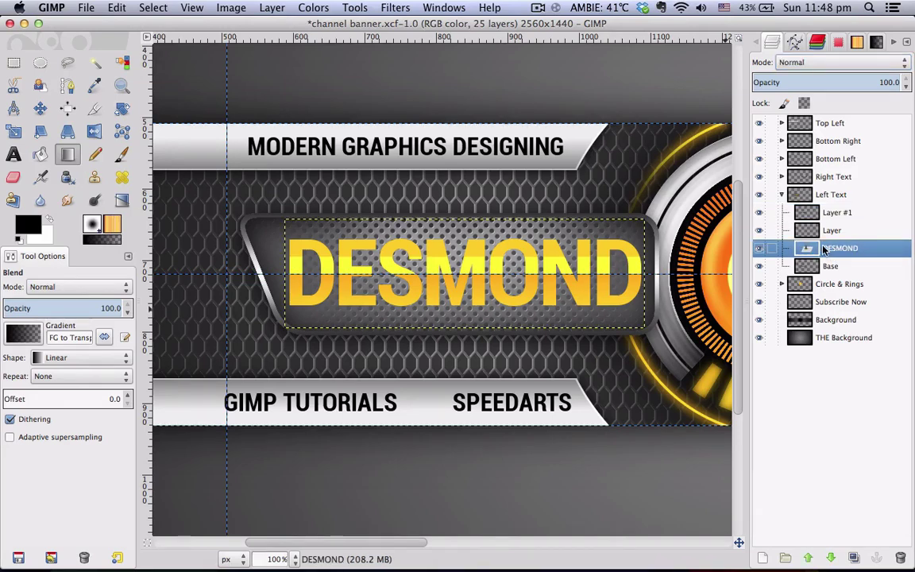
{"action": "right_click", "coordinate": [828, 250]}
{"action": "left_click", "coordinate": [766, 393]}
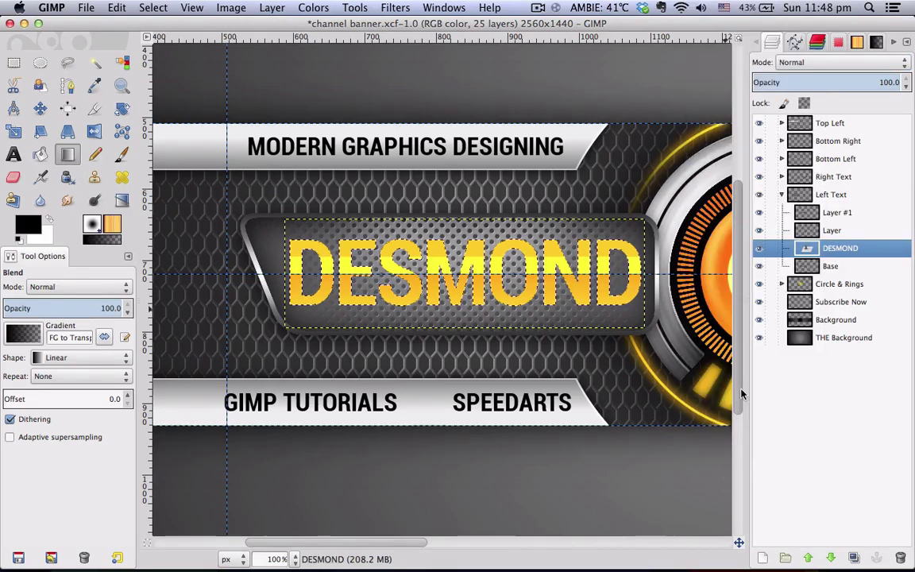
{"action": "left_click", "coordinate": [830, 267]}
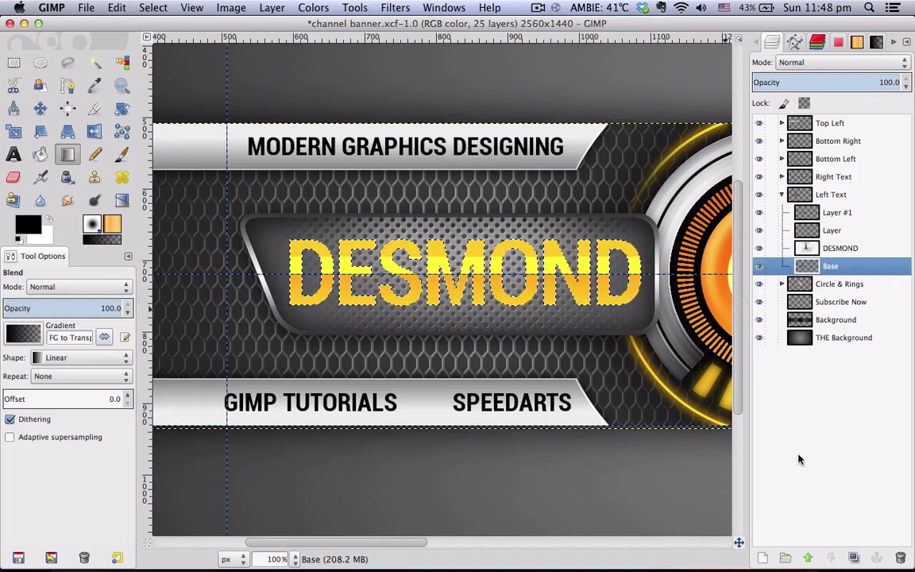
{"action": "left_click", "coordinate": [764, 557]}
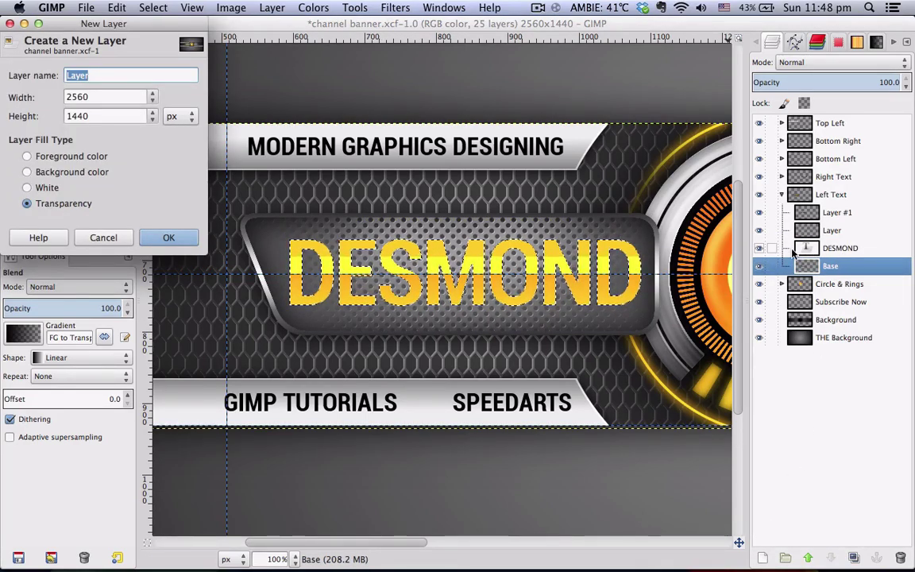
{"action": "type", "text": "SHADOW"}
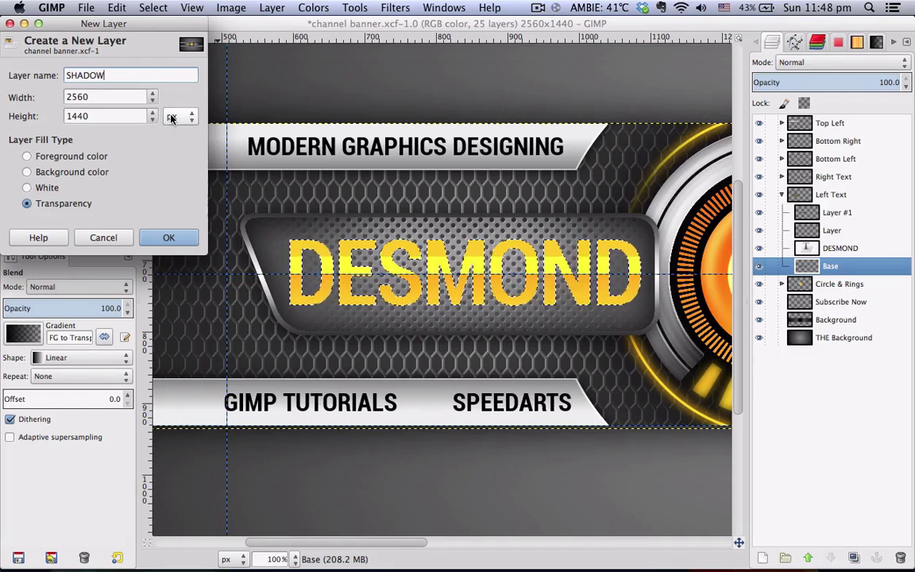
{"action": "left_click", "coordinate": [169, 237]}
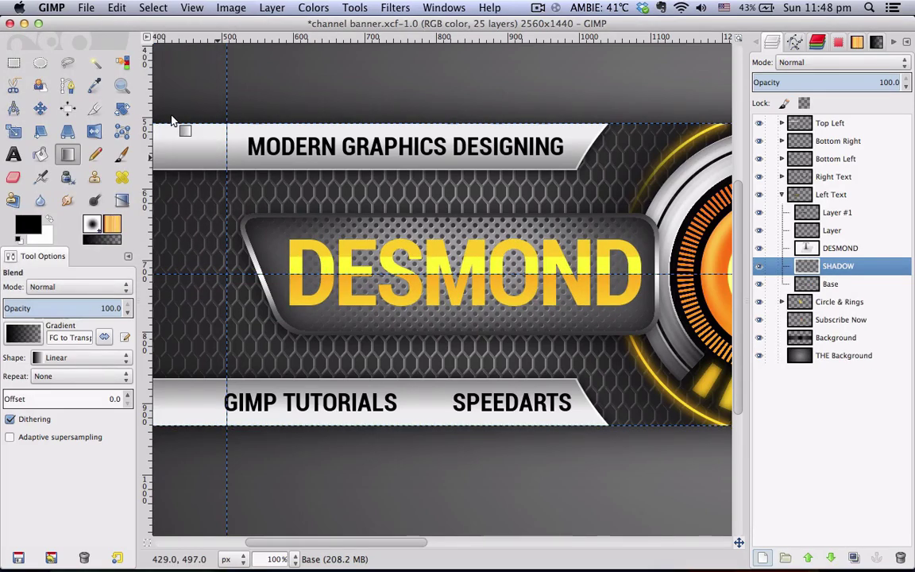
- Bucket-fill the lettering selection with black on the SHADOW layer and clear the selection
{"action": "left_click", "coordinate": [42, 156]}
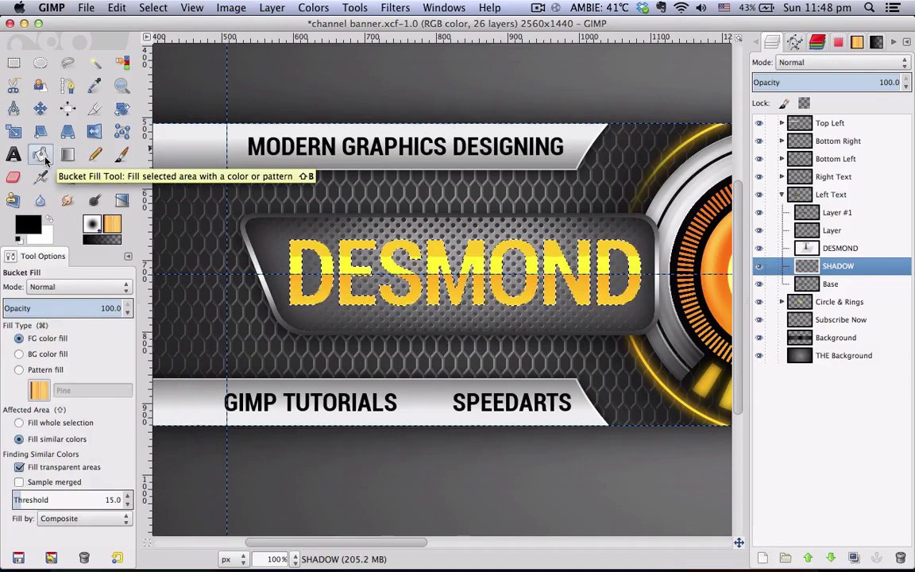
{"action": "left_click", "coordinate": [340, 269]}
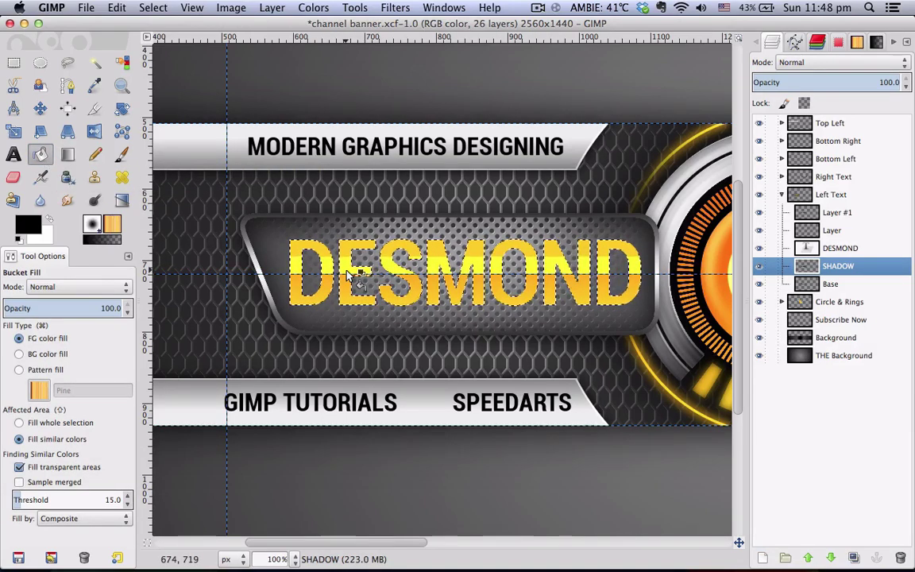
{"action": "left_click", "coordinate": [154, 8]}
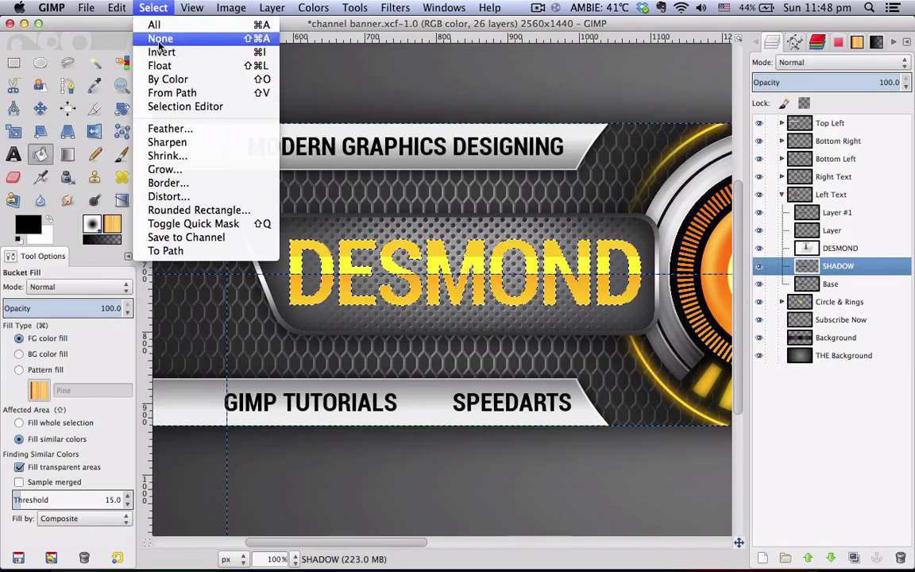
{"action": "left_click", "coordinate": [159, 39]}
- Inspect the yellow left-plate lettering at close range along its full width and within the surrounding banner
{"action": "key", "text": "2"}
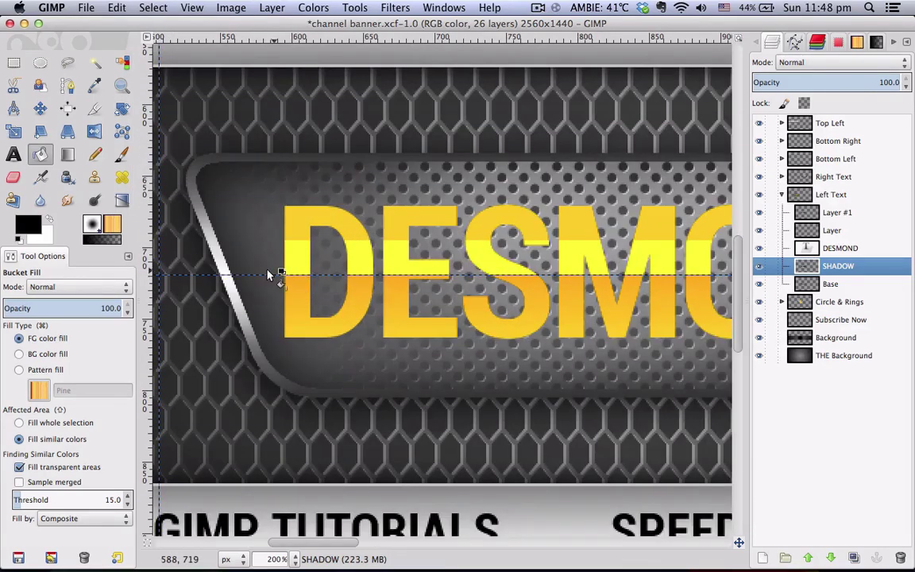
{"action": "scroll", "coordinate": [266, 274], "scroll_direction": "right", "scroll_amount": 5}
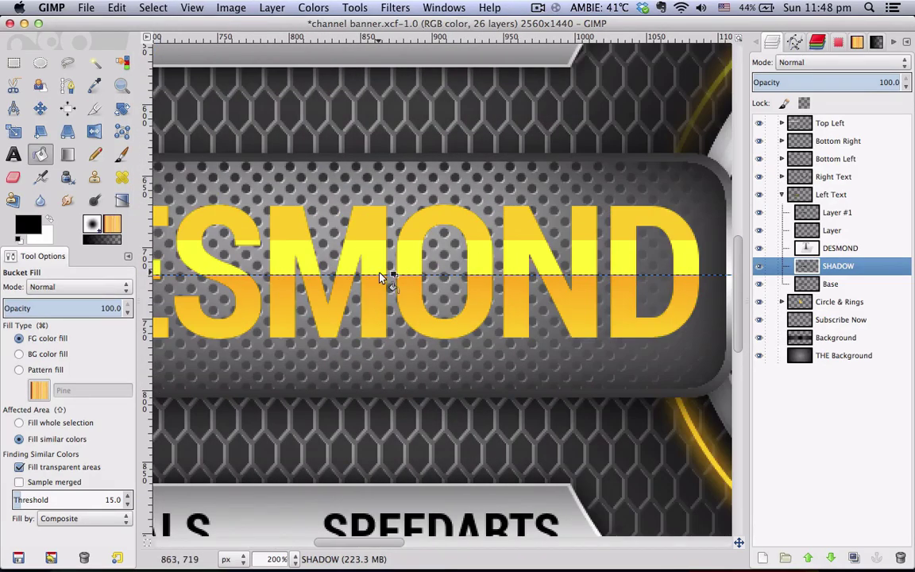
{"action": "scroll", "coordinate": [382, 272], "scroll_direction": "left", "scroll_amount": 7}
{"action": "scroll", "coordinate": [453, 275], "scroll_direction": "down", "scroll_amount": 3}
{"action": "scroll", "coordinate": [488, 266], "scroll_direction": "up", "scroll_amount": 1}
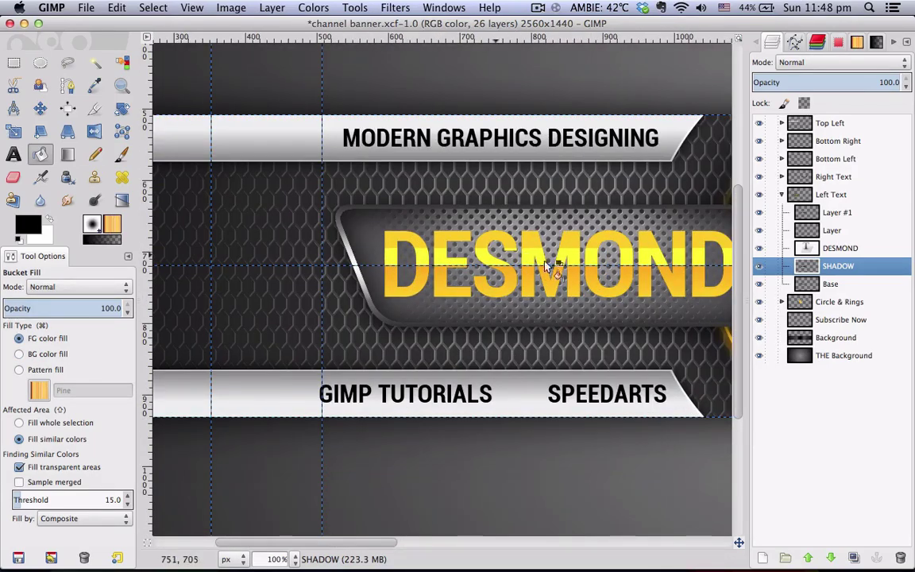
{"action": "scroll", "coordinate": [508, 262], "scroll_direction": "right", "scroll_amount": 8}
{"action": "scroll", "coordinate": [425, 254], "scroll_direction": "left", "scroll_amount": 4}
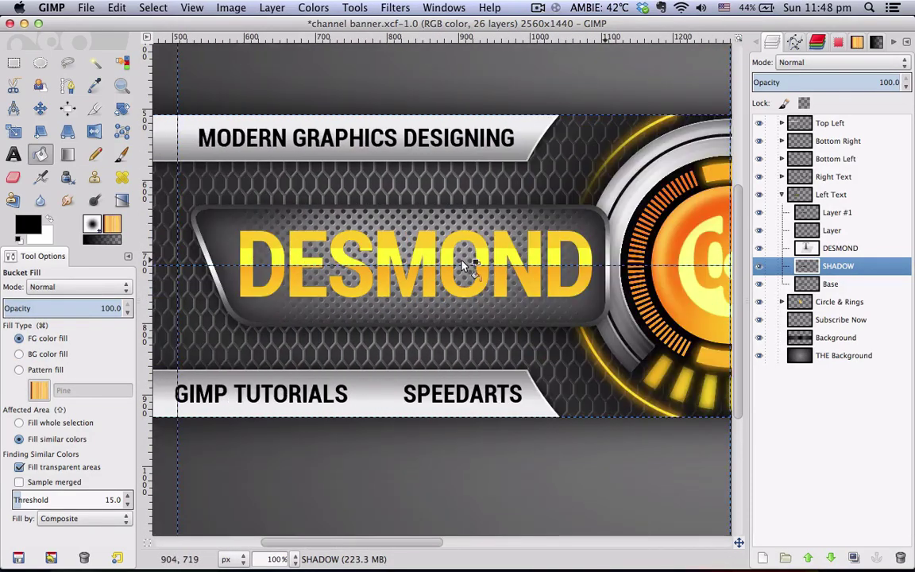
- Apply a Gaussian Blur with a 20 px horizontal and vertical radius to the SHADOW layer, checking the lettering in the preview
{"action": "left_click", "coordinate": [397, 8]}
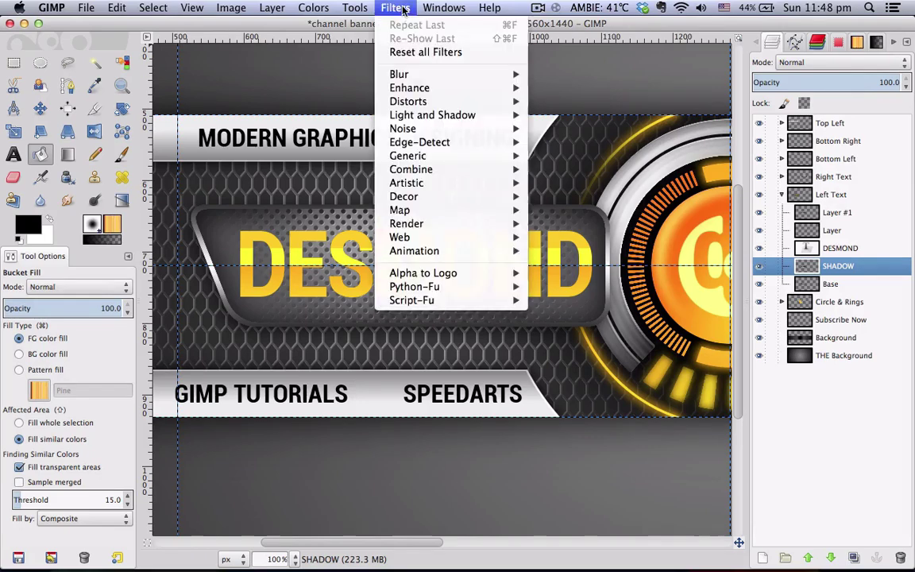
{"action": "mouse_move", "coordinate": [429, 74]}
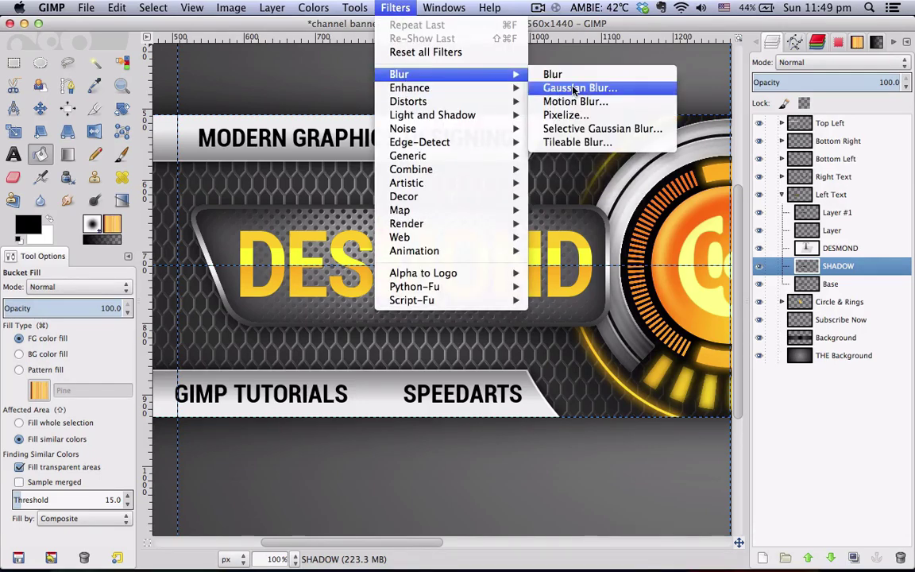
{"action": "left_click", "coordinate": [573, 88]}
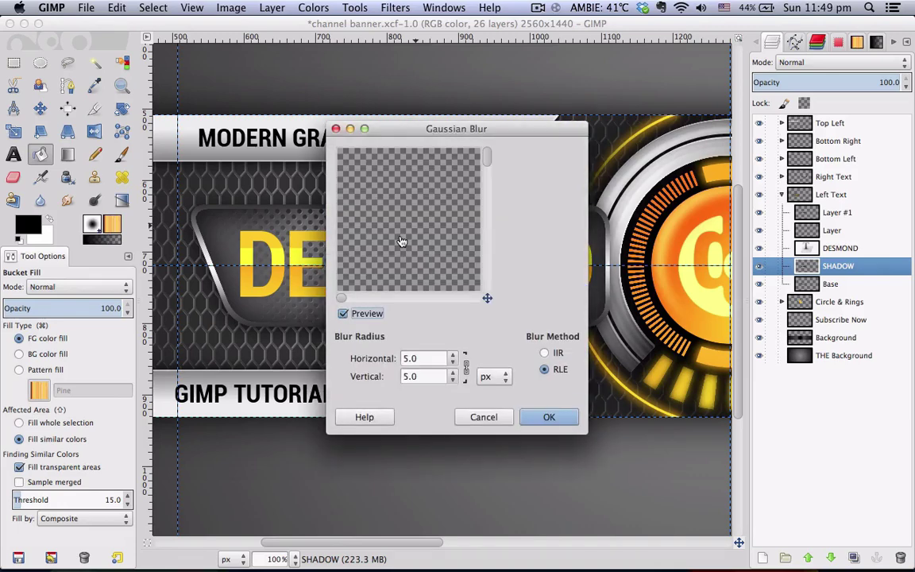
{"action": "left_click_drag", "start_coordinate": [407, 129], "coordinate": [551, 195]}
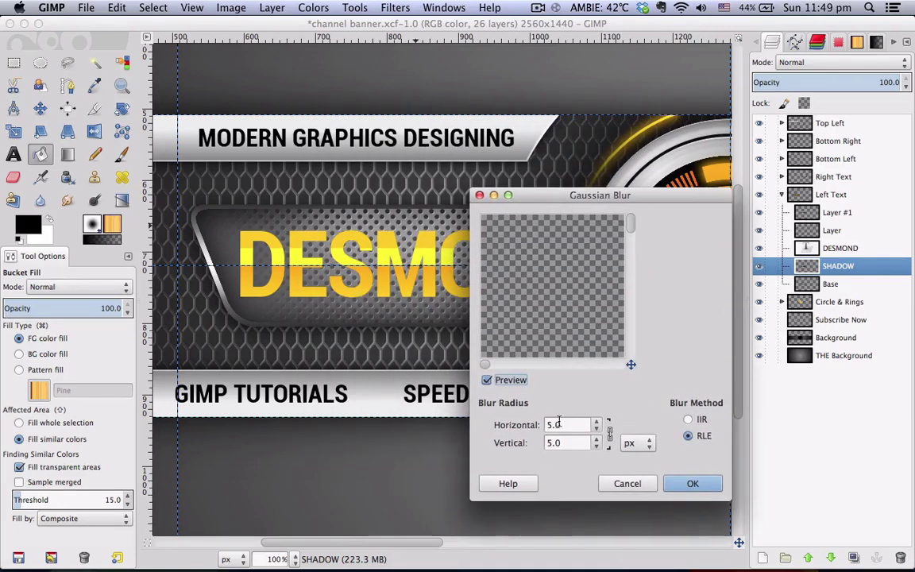
{"action": "type", "text": "20"}
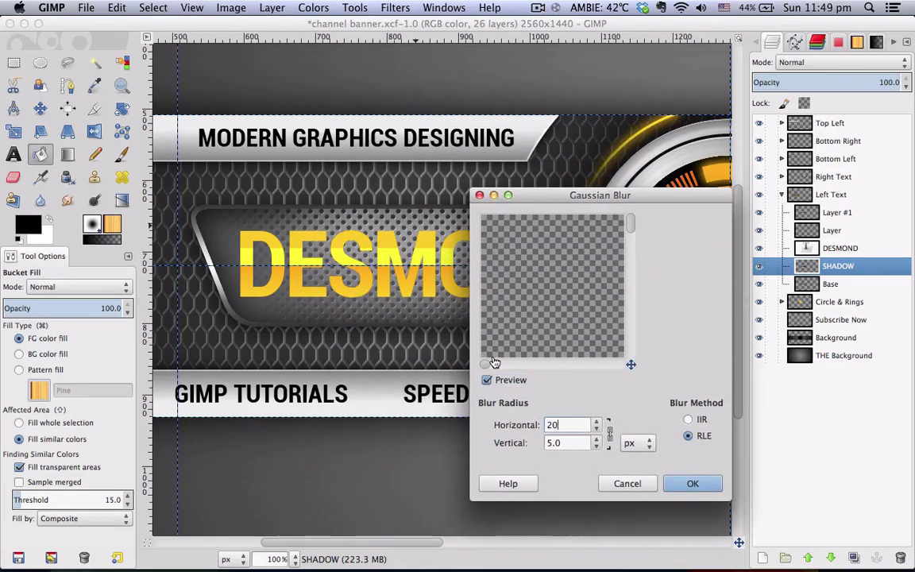
{"action": "key", "text": "Return"}
{"action": "left_click_drag", "start_coordinate": [632, 229], "coordinate": [632, 262]}
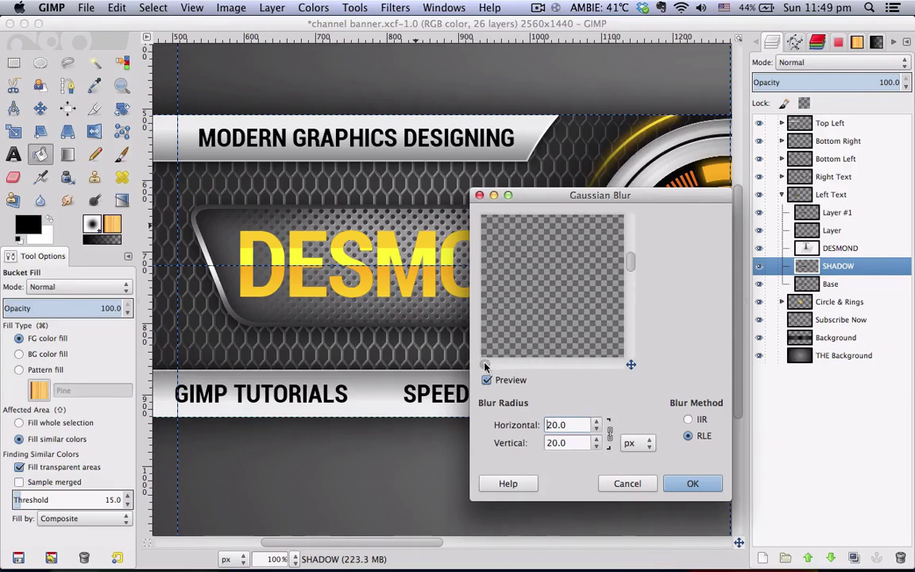
{"action": "left_click_drag", "start_coordinate": [485, 364], "coordinate": [524, 366]}
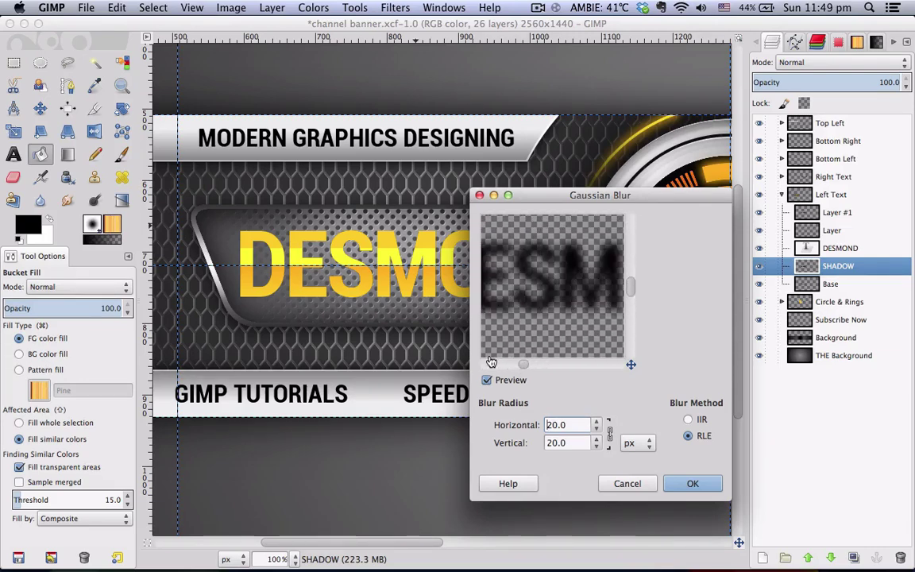
{"action": "left_click", "coordinate": [691, 483]}
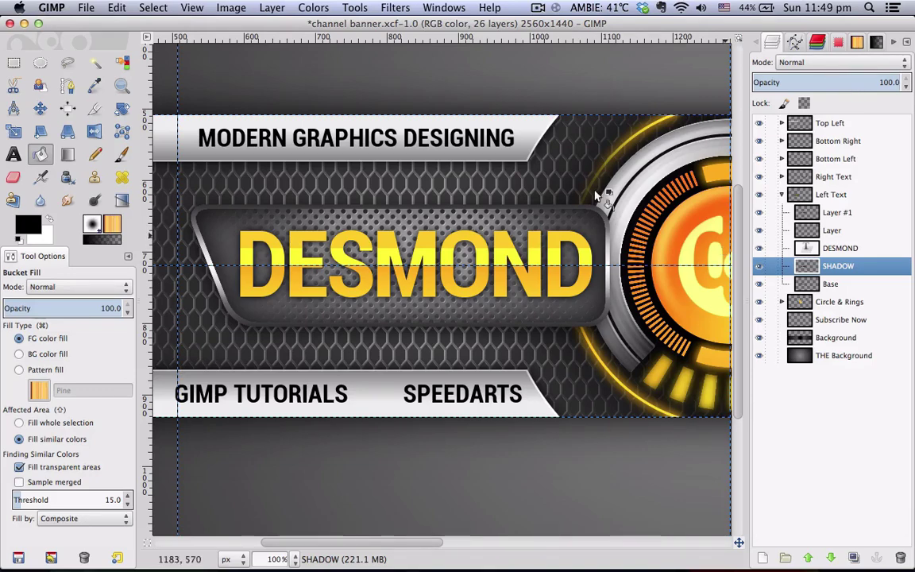
- Flatten the whole banner image into a single layer
{"action": "scroll", "coordinate": [500, 289], "scroll_direction": "down", "scroll_amount": 2}
{"action": "scroll", "coordinate": [566, 327], "scroll_direction": "down", "scroll_amount": 1}
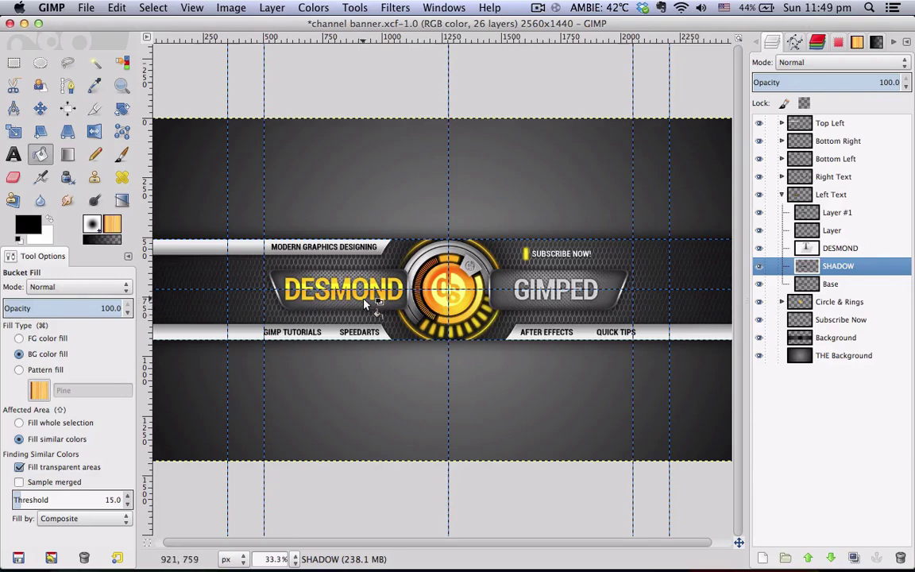
{"action": "scroll", "coordinate": [326, 268], "scroll_direction": "up", "scroll_amount": 1}
{"action": "scroll", "coordinate": [624, 311], "scroll_direction": "right", "scroll_amount": 5}
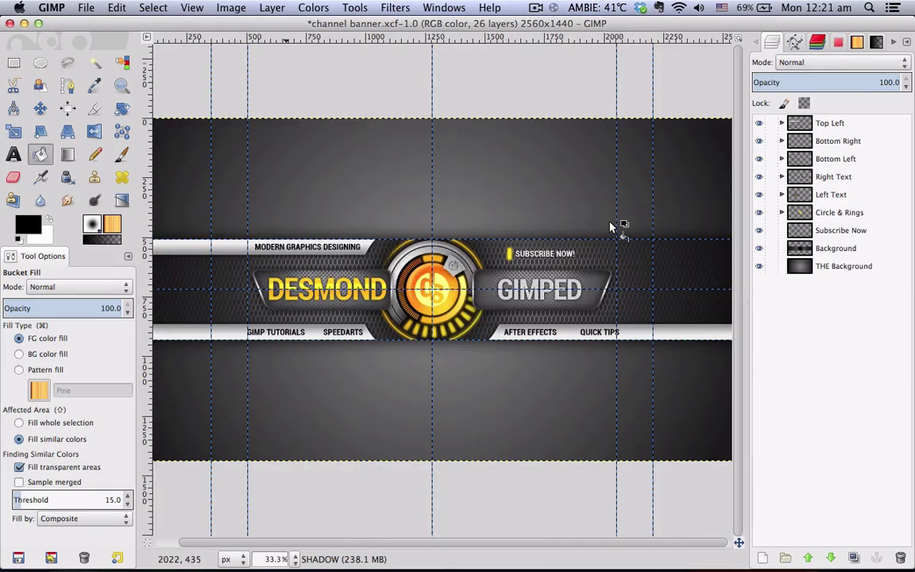
{"action": "scroll", "coordinate": [548, 335], "scroll_direction": "up", "scroll_amount": 2}
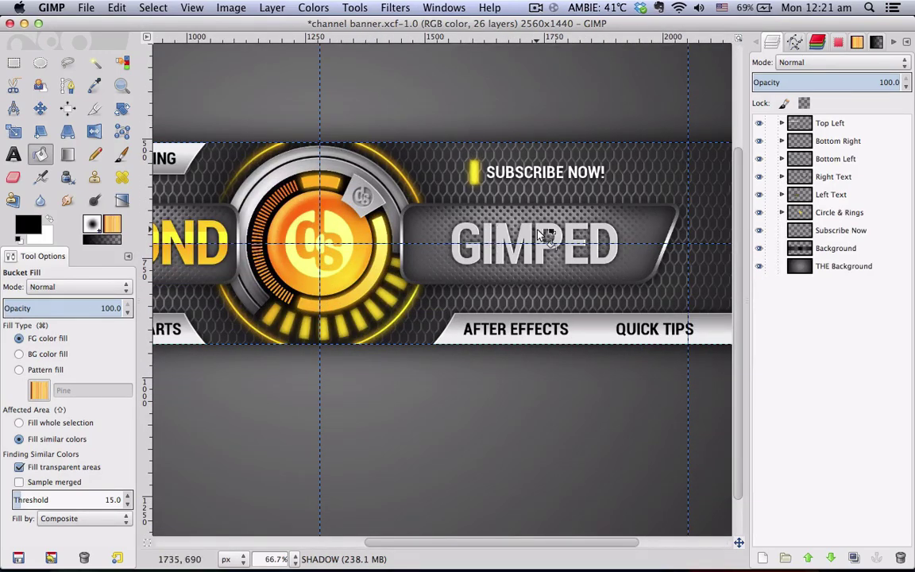
{"action": "right_click", "coordinate": [823, 267]}
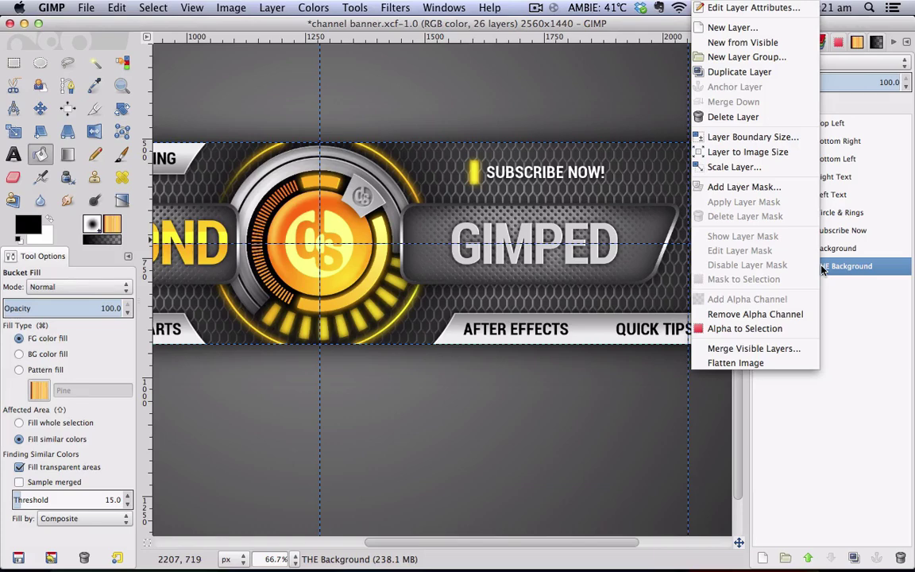
{"action": "left_click", "coordinate": [767, 363]}
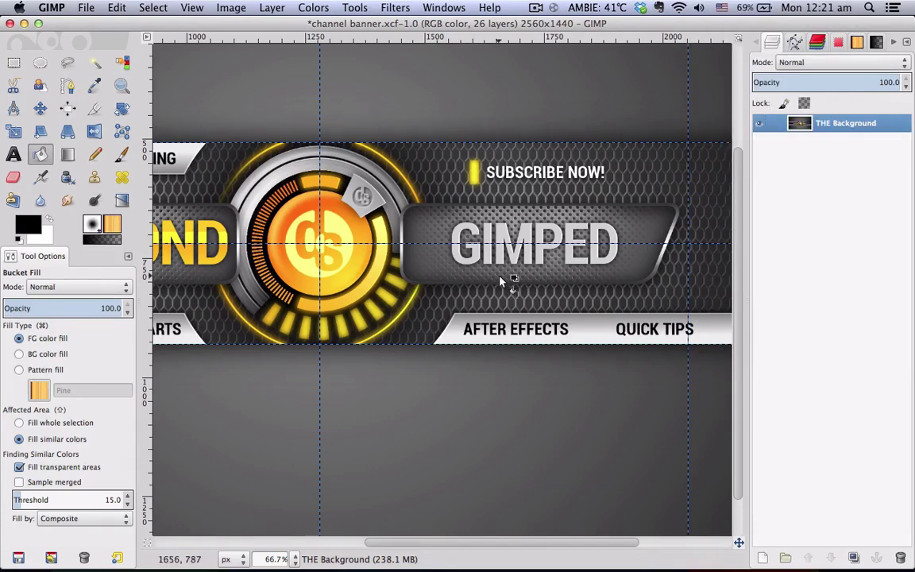
- Export the flattened banner as channel banner.jpg in the #10 Youtube channel banner folder
{"action": "key", "text": "minus"}
{"action": "key", "text": "minus"}
{"action": "key", "text": "minus"}
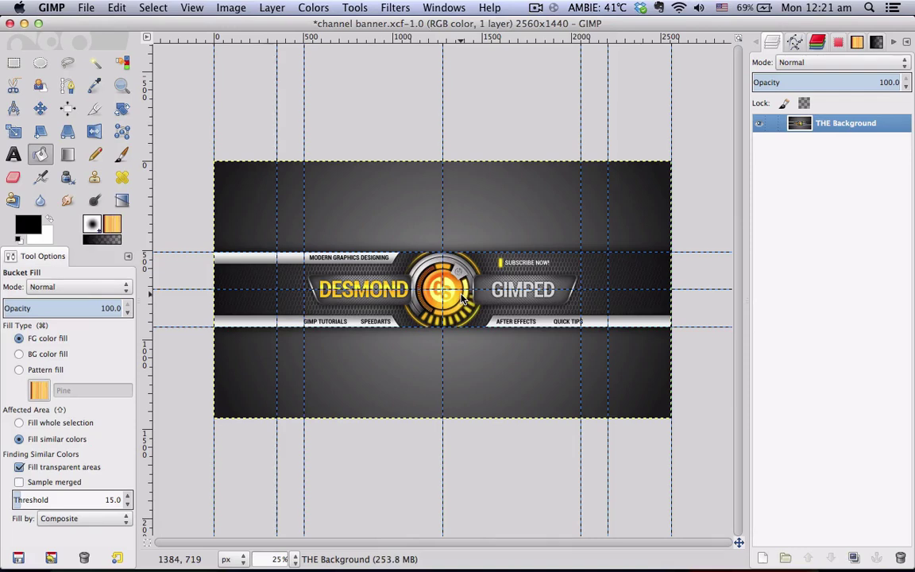
{"action": "left_click", "coordinate": [86, 7]}
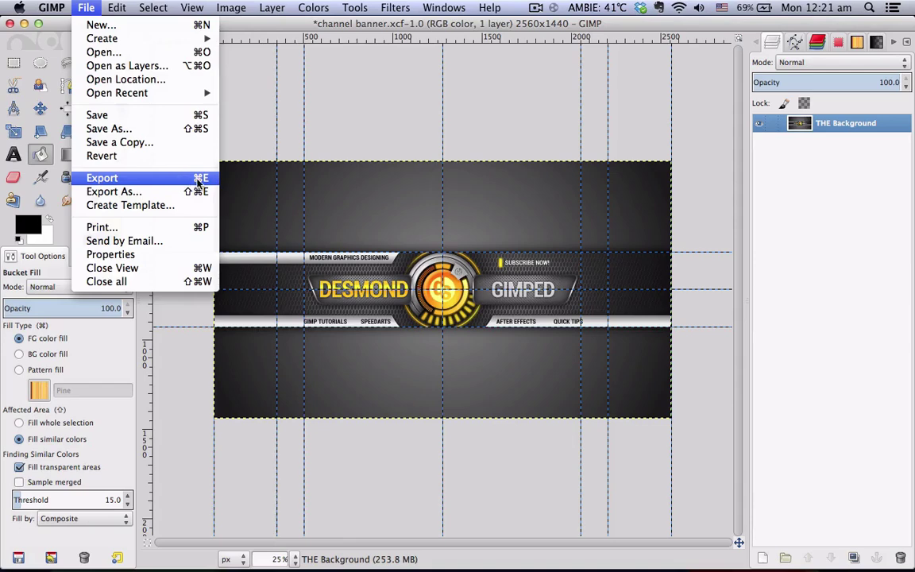
{"action": "left_click", "coordinate": [105, 178]}
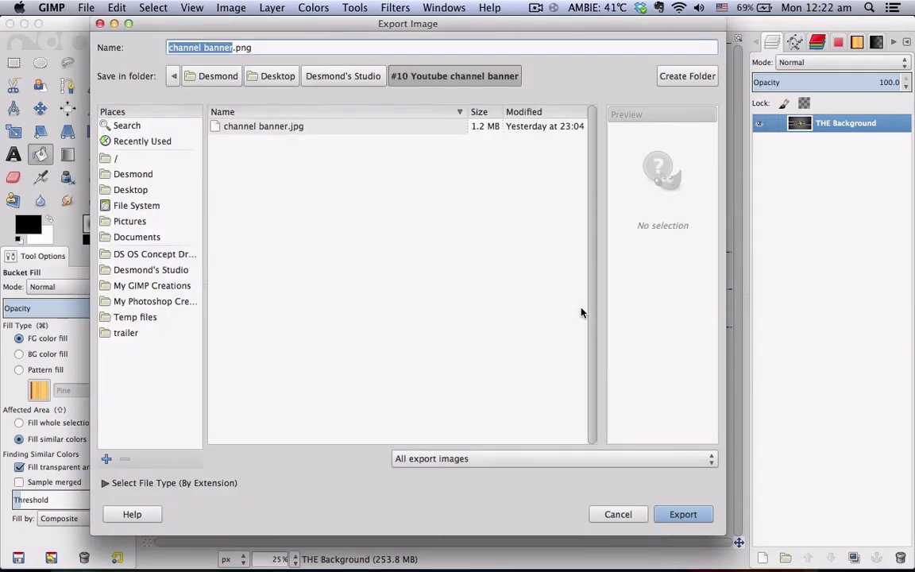
{"action": "left_click", "coordinate": [258, 48]}
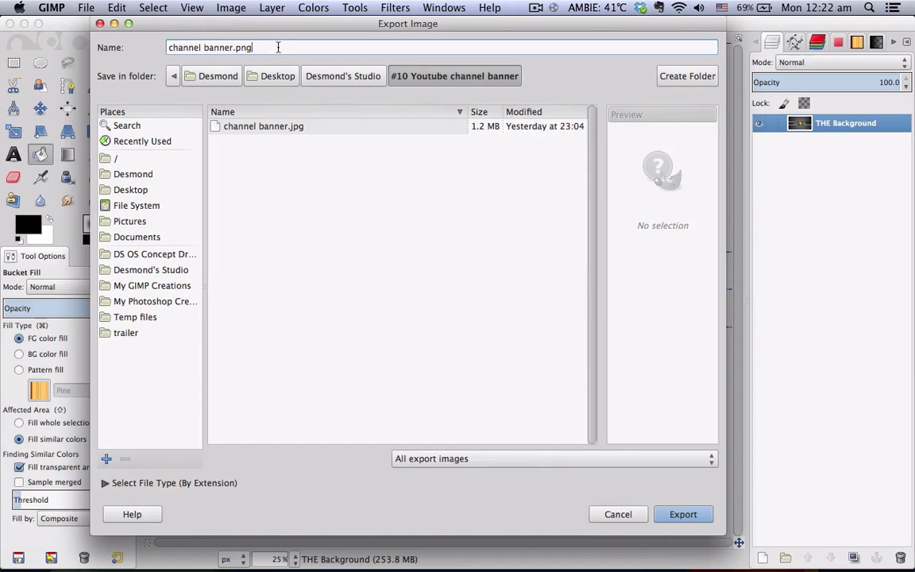
{"action": "left_click_drag", "start_coordinate": [278, 47], "coordinate": [236, 48]}
{"action": "type", "text": "jpg"}
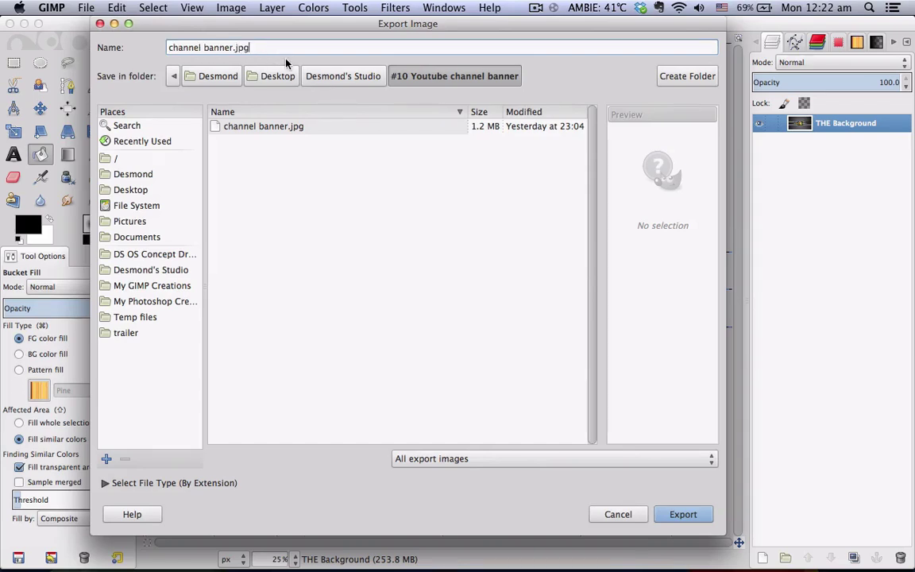